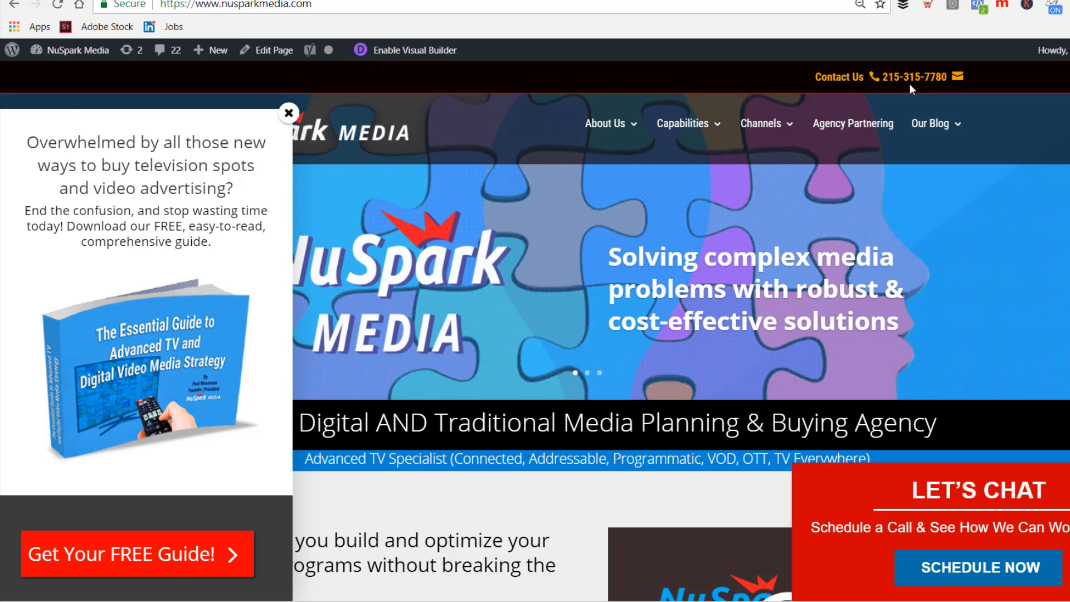
# - Switch to the Google Tag Manager workspace, view the Google Analytics admin page, and return to the container's tags
pyautogui.click(223, 1)
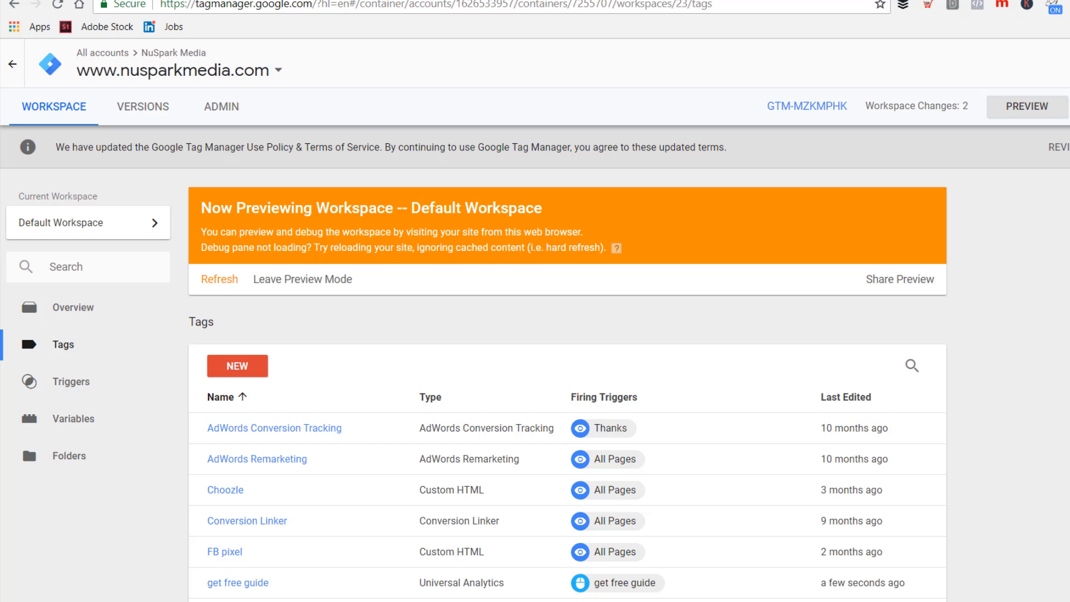
pyautogui.click(371, 0)
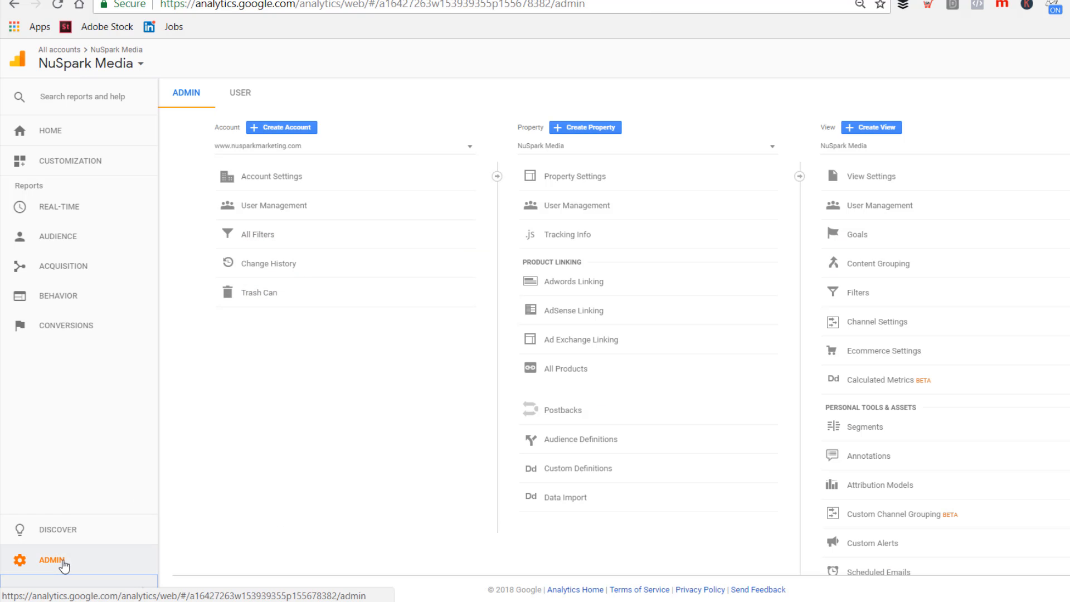
pyautogui.click(131, 0)
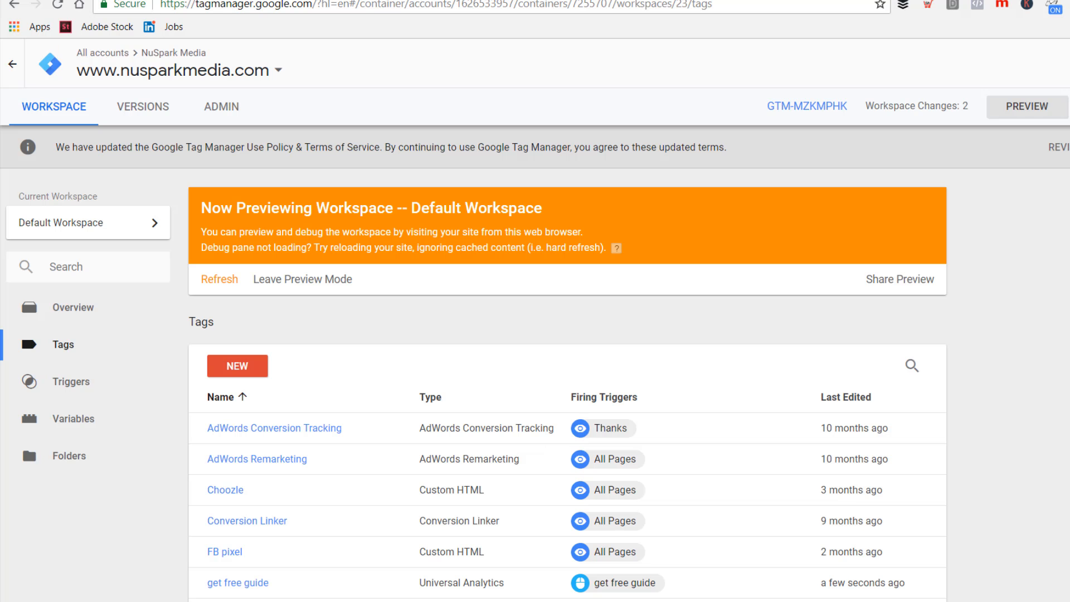
# - Switch to the NuSpark Media website and open the free guide's landing page to examine its Get FREE Guide button
pyautogui.click(207, 0)
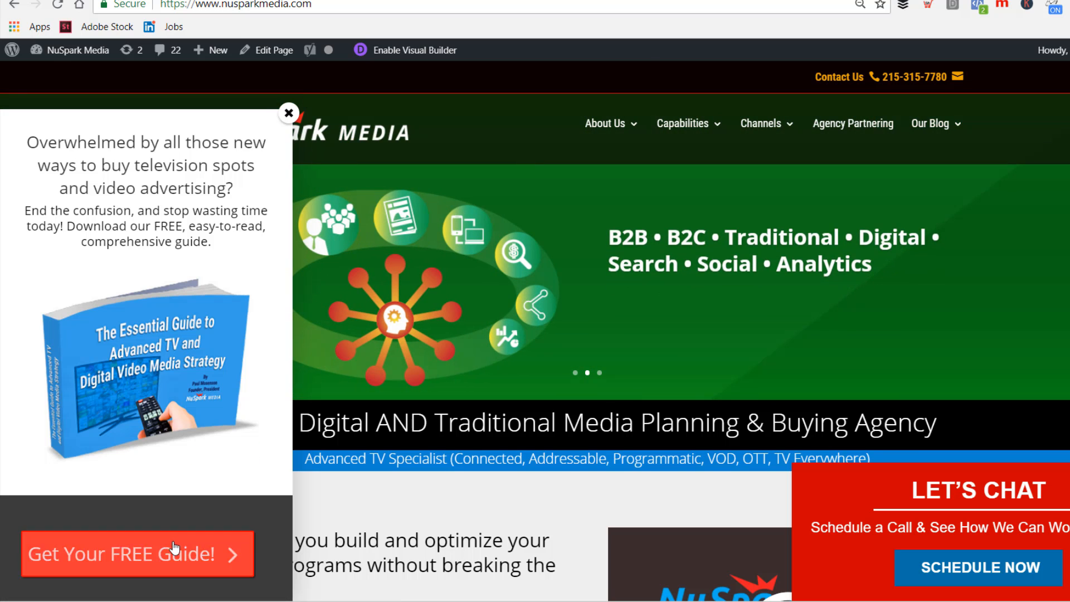
pyautogui.click(174, 551)
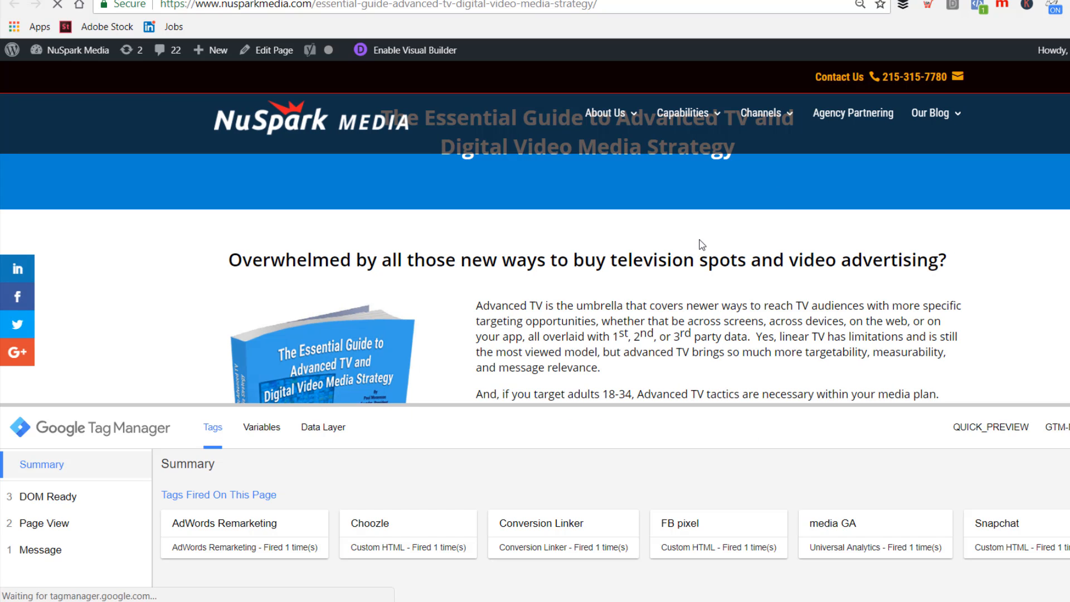
pyautogui.scroll(-5, 535, 250)
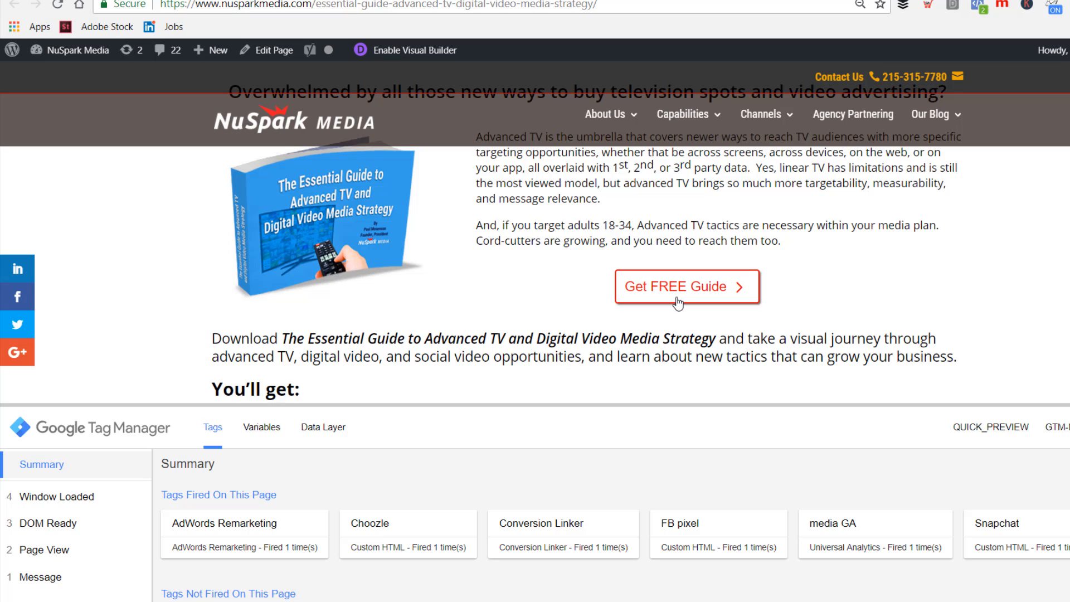
# - Switch back to Google Tag Manager and review the container's triggers with their event types and filters
pyautogui.click(83, 0)
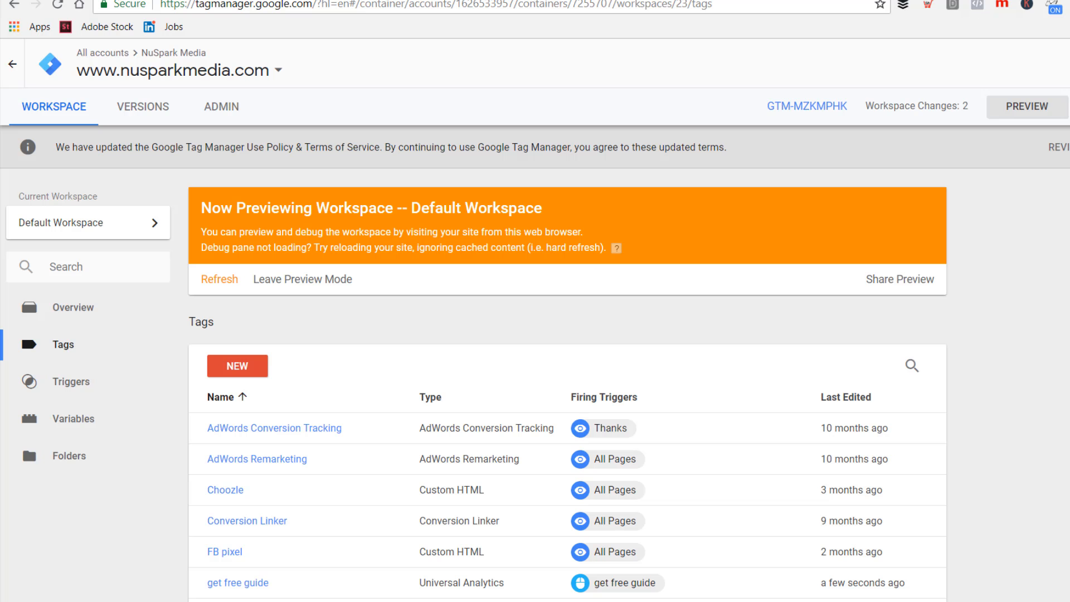
pyautogui.click(67, 391)
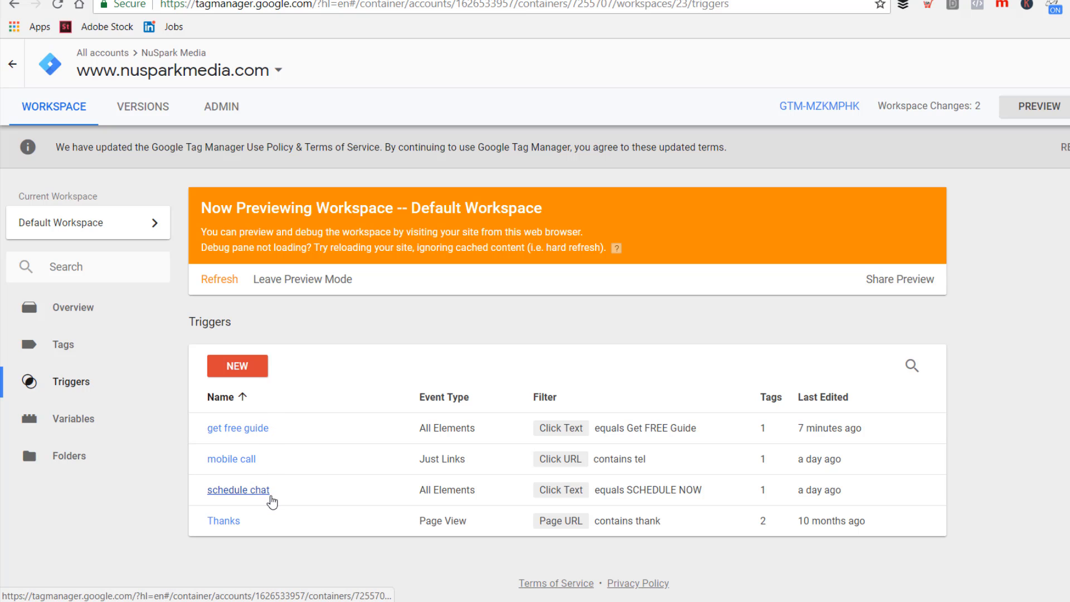
# - Examine the get free guide tag's event configuration and firing trigger, then close the tag
pyautogui.click(75, 346)
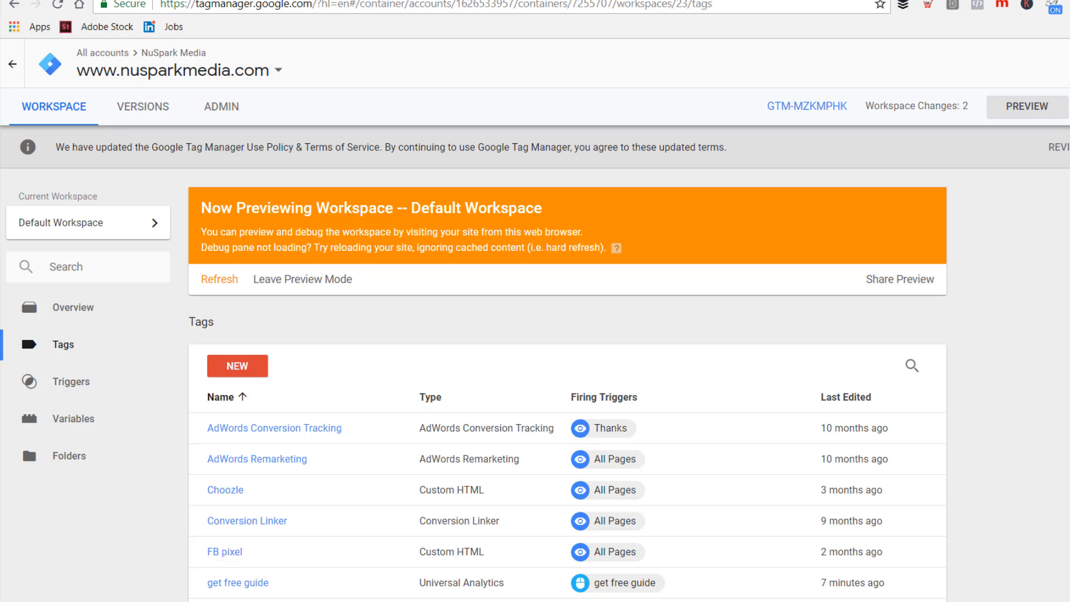
pyautogui.scroll(-3, 837, 352)
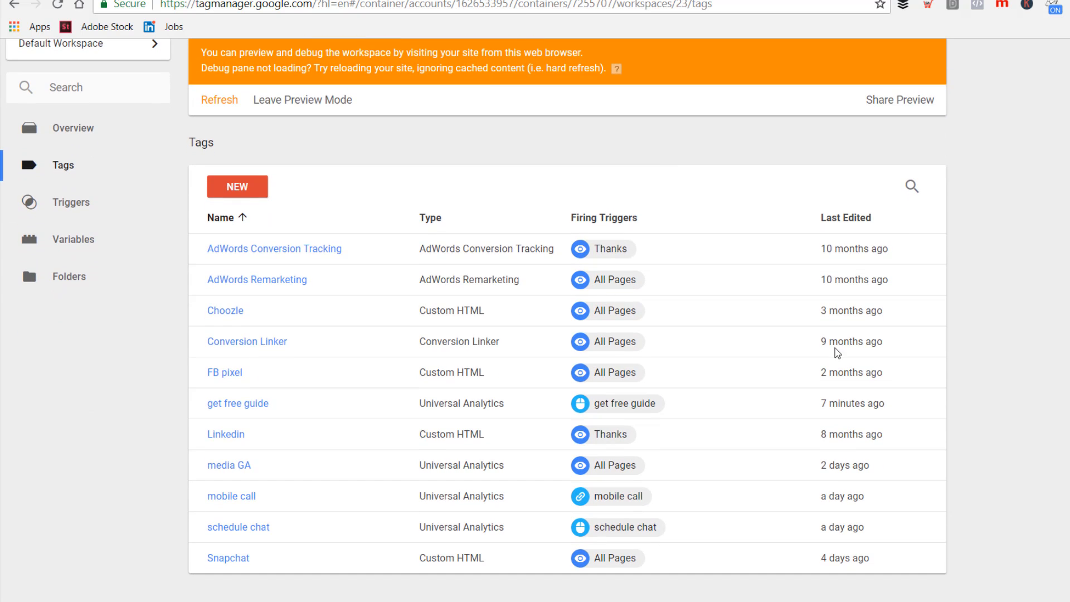
pyautogui.click(252, 413)
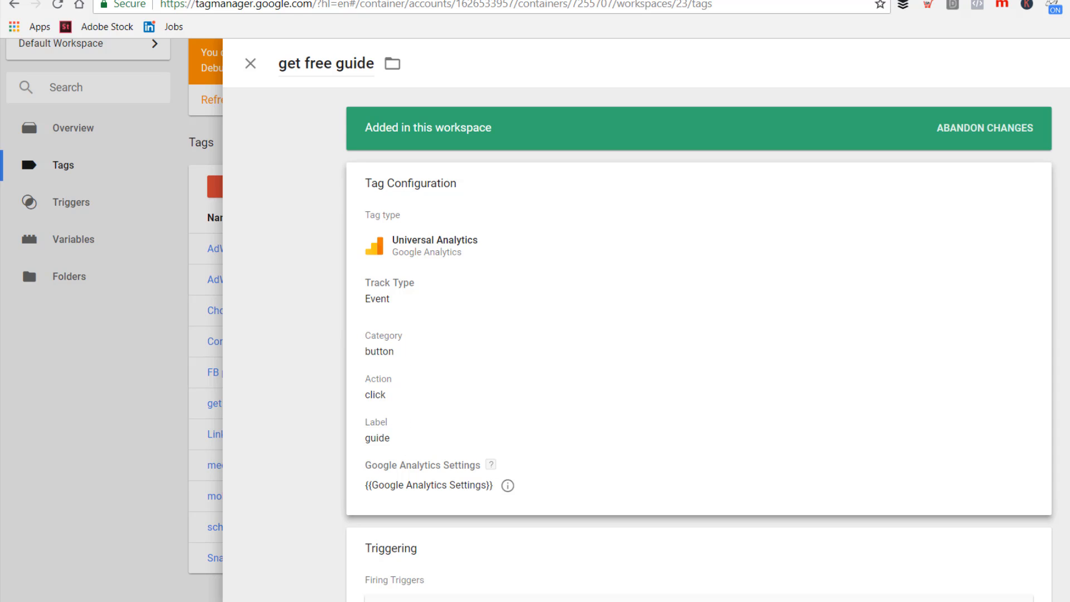
pyautogui.scroll(-2, 699, 345)
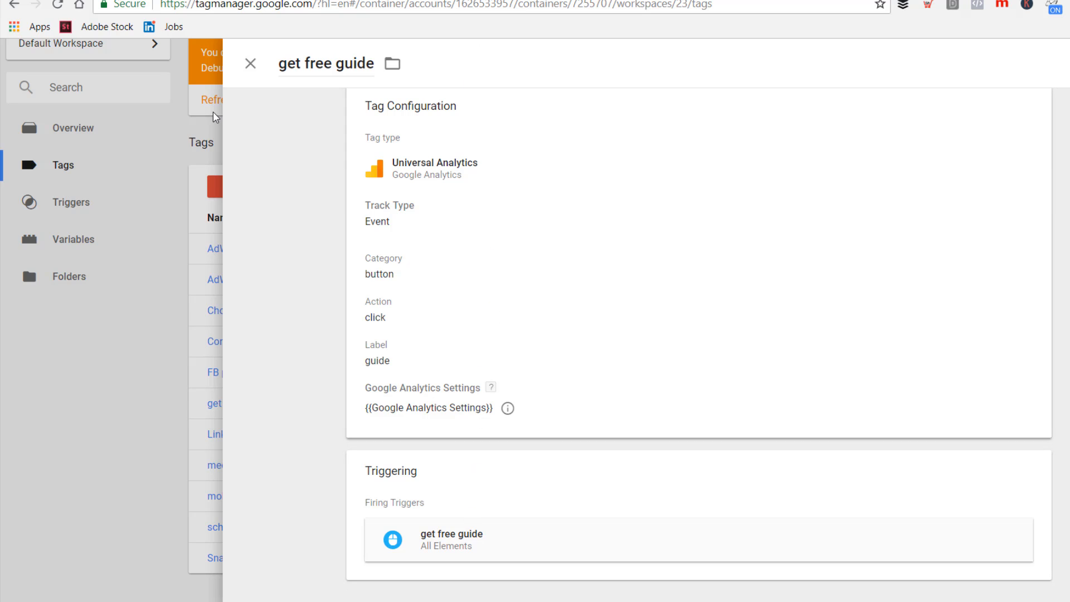
pyautogui.click(250, 64)
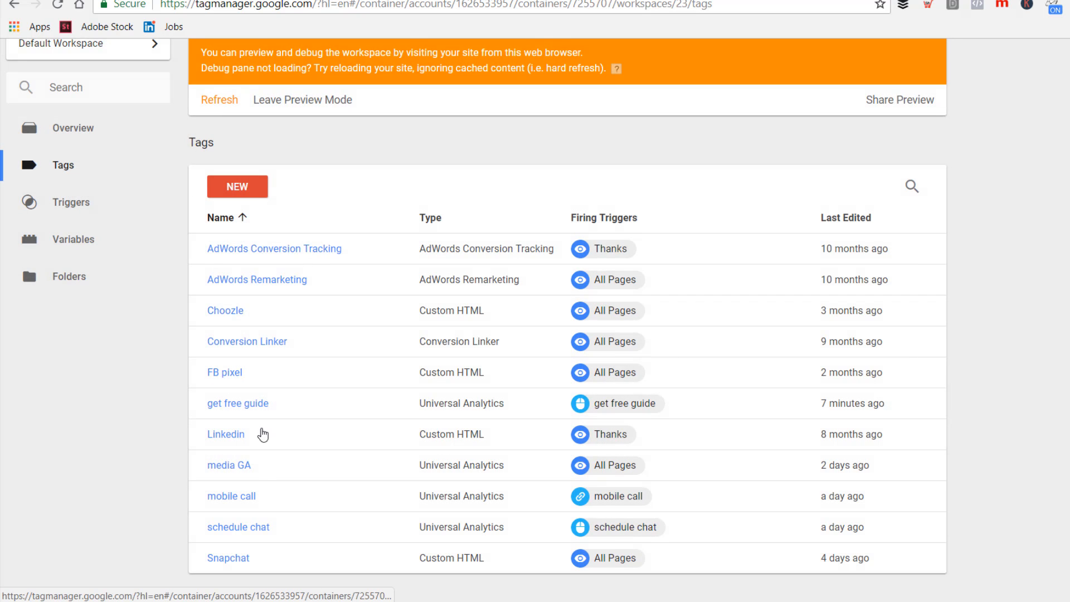
# - Inspect the mobile call tag's event tracking parameters and the choices for its Google Analytics Settings variable, without saving changes
pyautogui.click(249, 497)
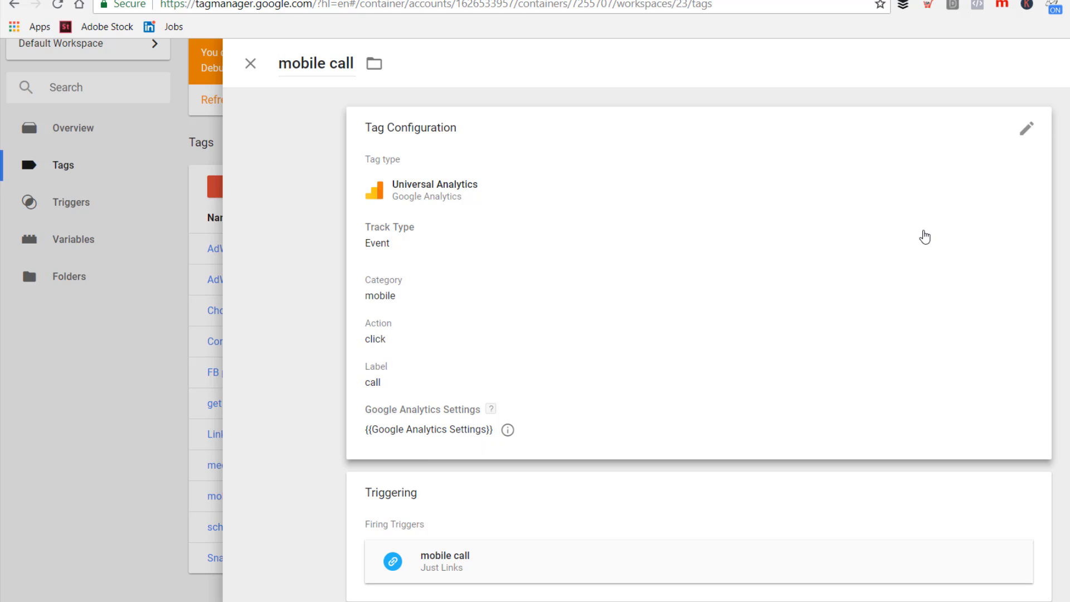
pyautogui.click(1025, 139)
pyautogui.scroll(-3, 1026, 138)
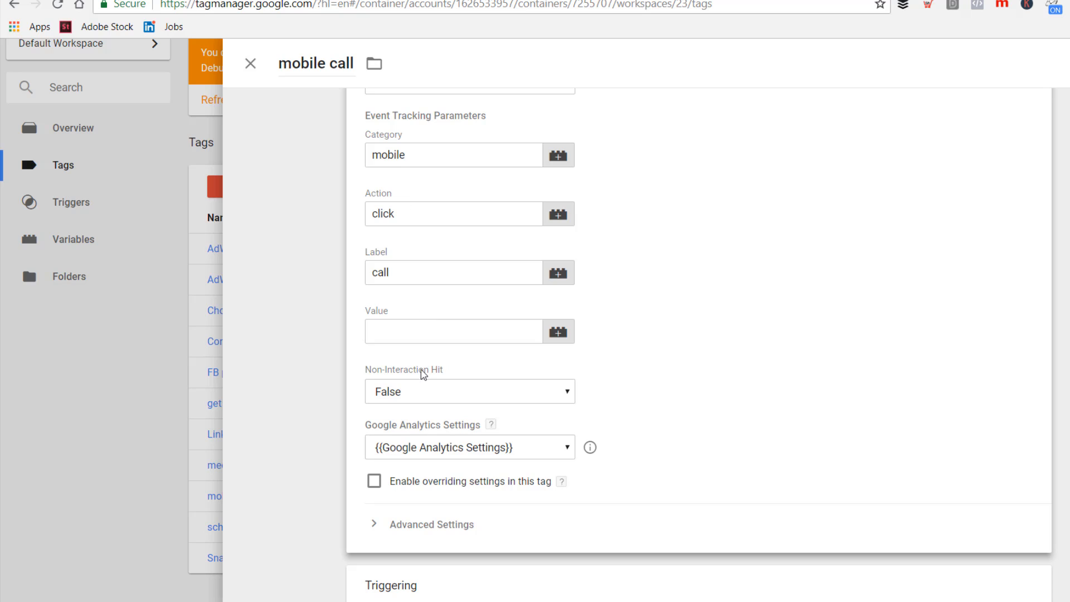
pyautogui.click(488, 452)
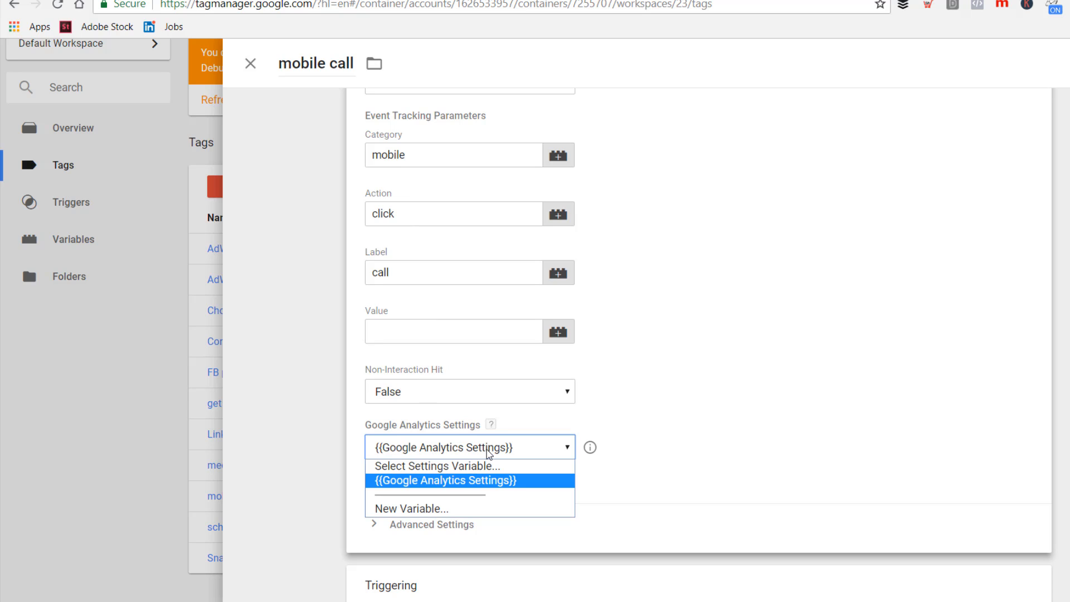
pyautogui.click(484, 480)
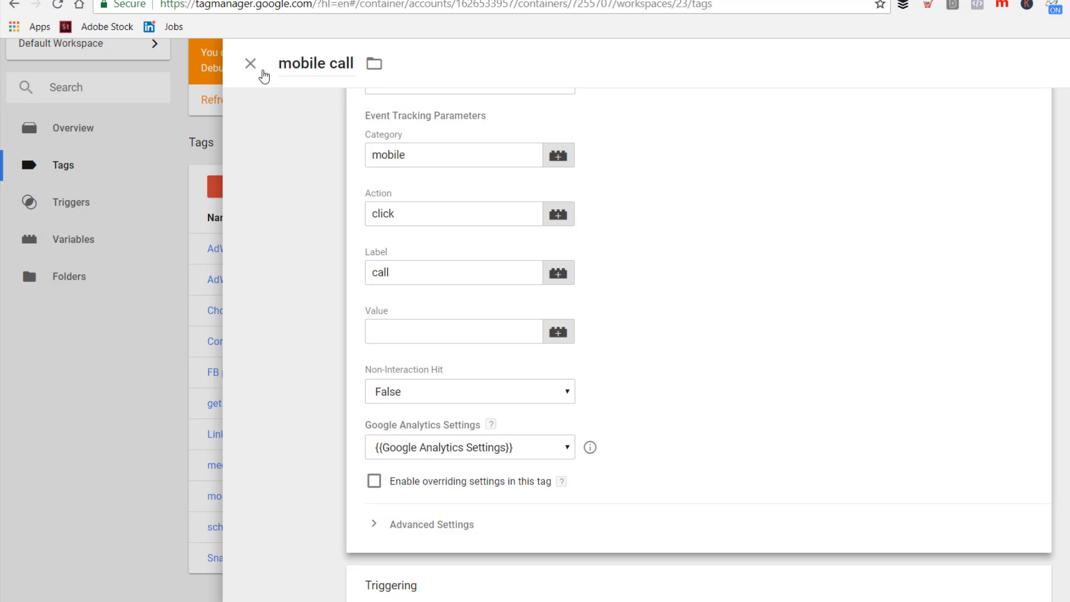
pyautogui.click(250, 63)
# - Examine the user-defined variables GA and Google Analytics Settings in the container
pyautogui.click(73, 239)
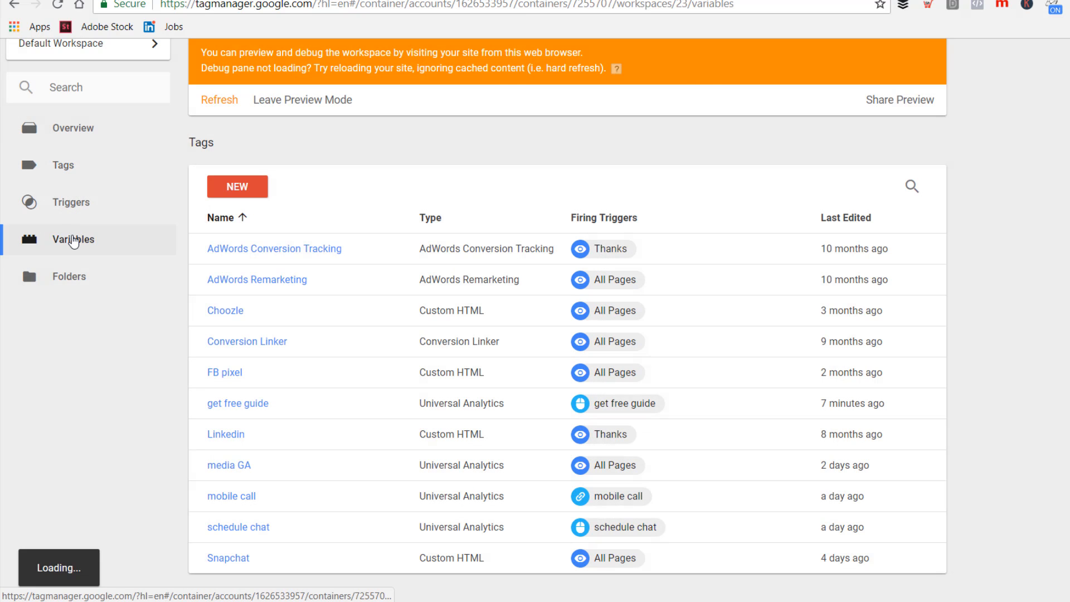
pyautogui.scroll(-10, 959, 210)
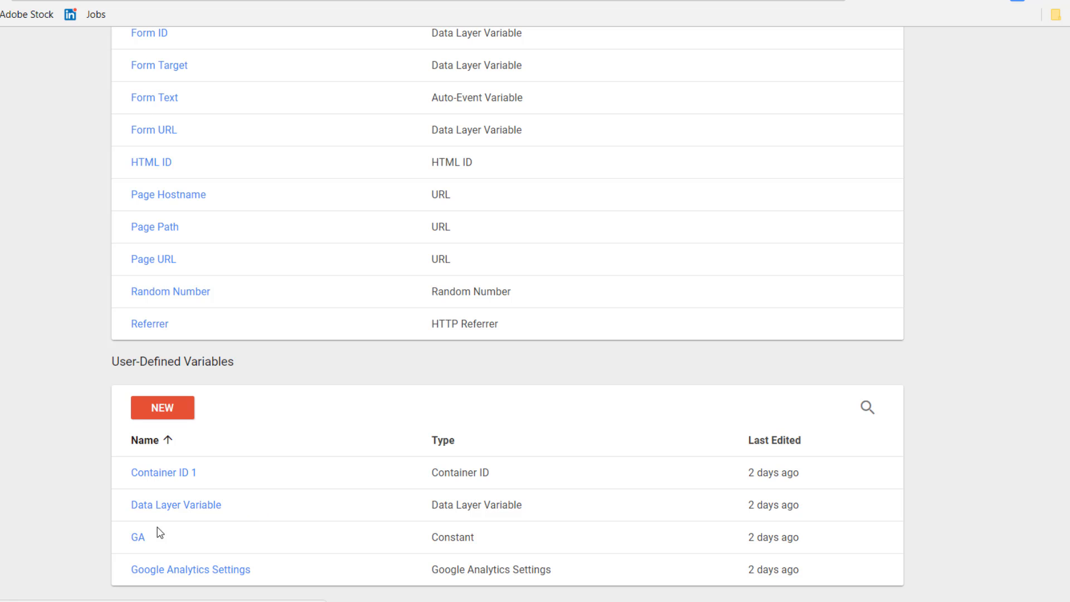
pyautogui.click(135, 538)
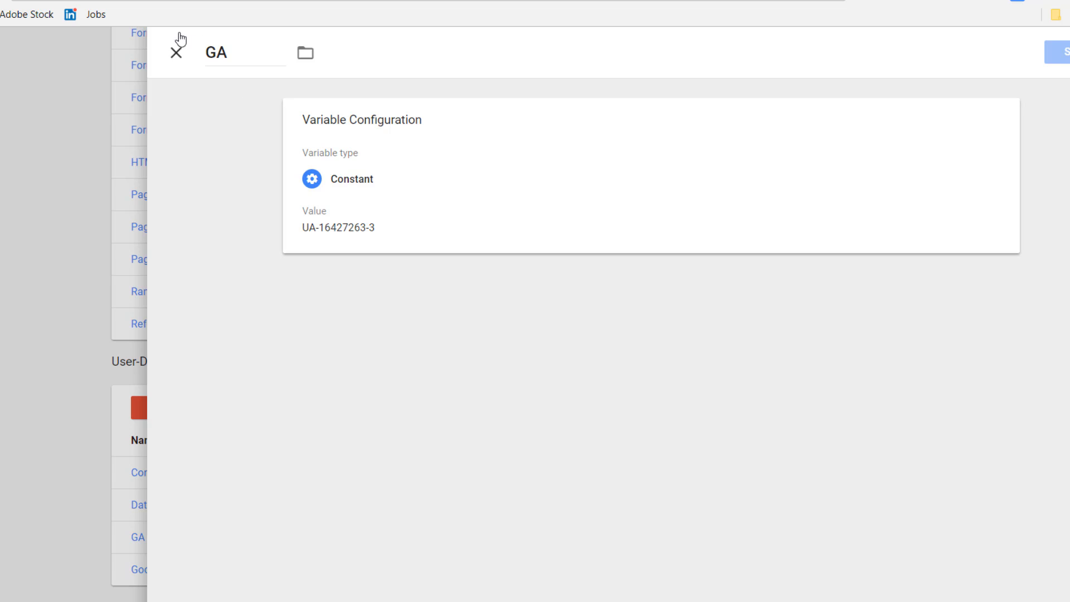
pyautogui.click(176, 53)
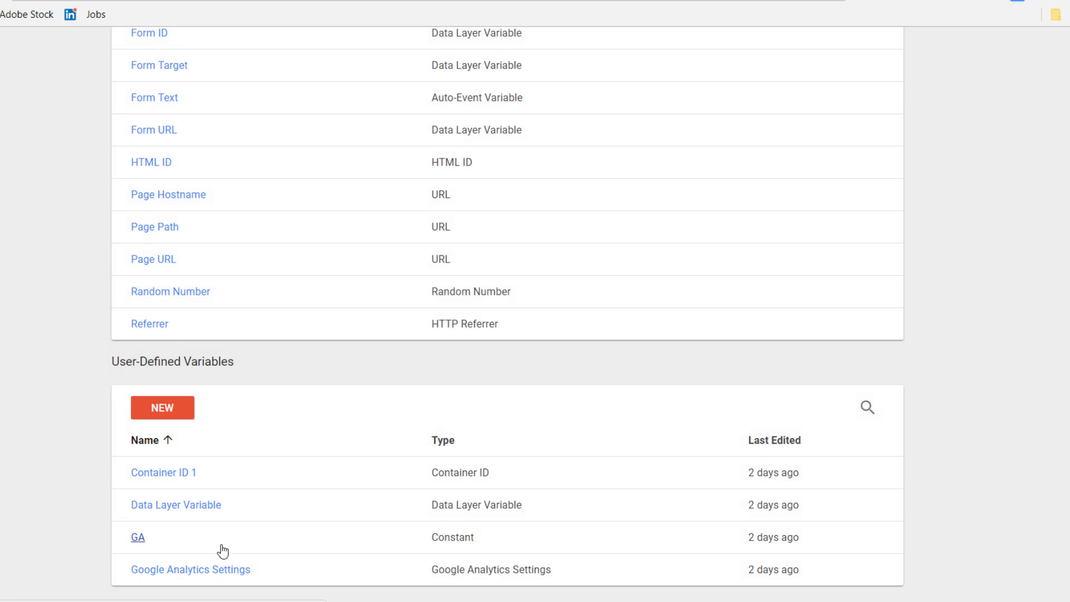
pyautogui.click(213, 570)
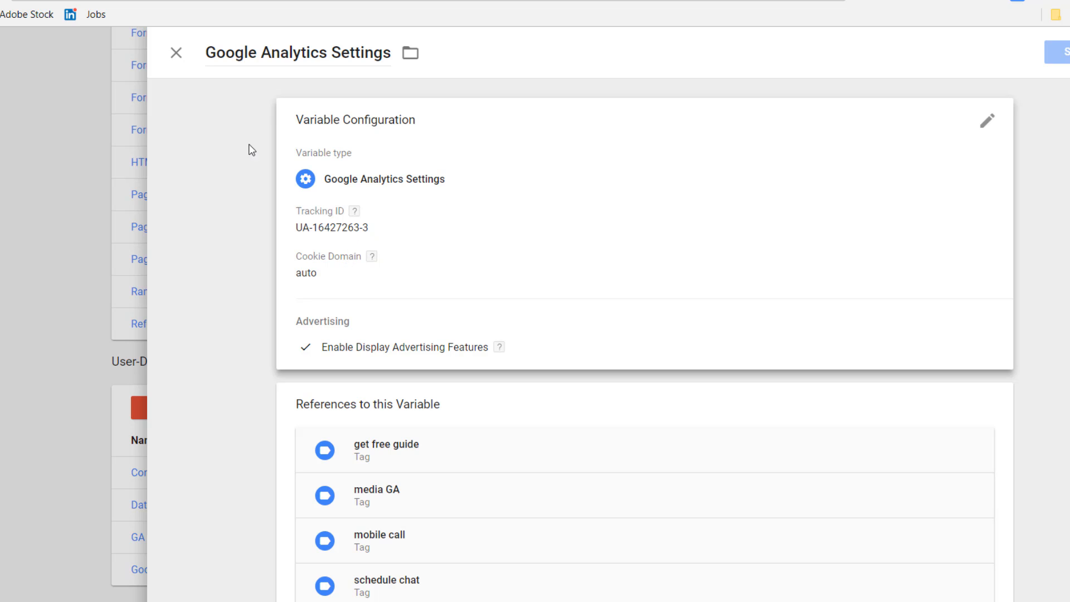
pyautogui.click(176, 53)
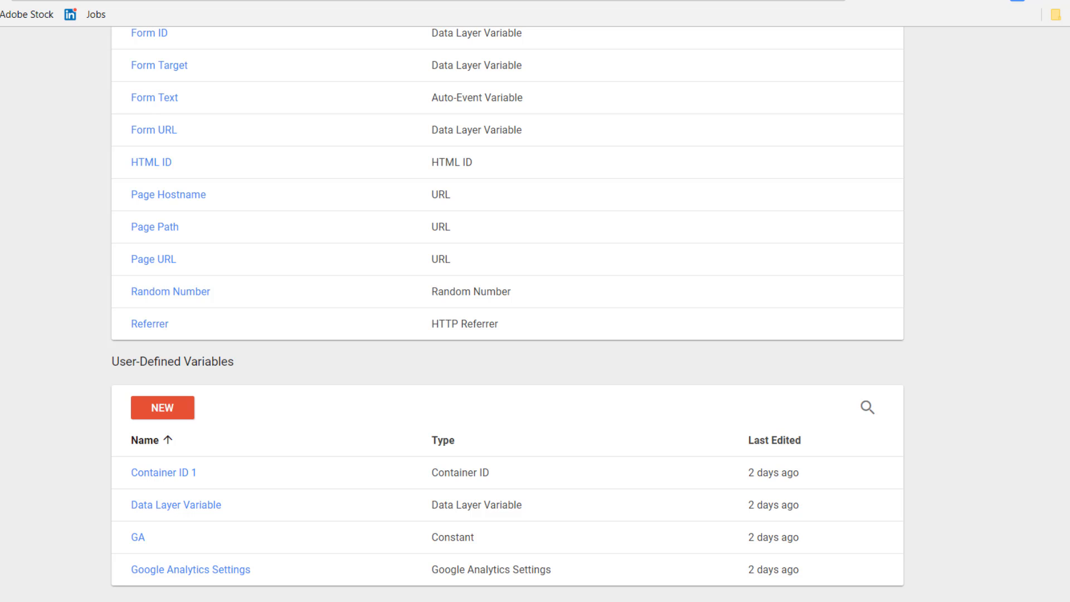
# - Return to the tags and examine the mobile call tag together with the condition of its Just Links firing trigger
pyautogui.scroll(10, 1034, 104)
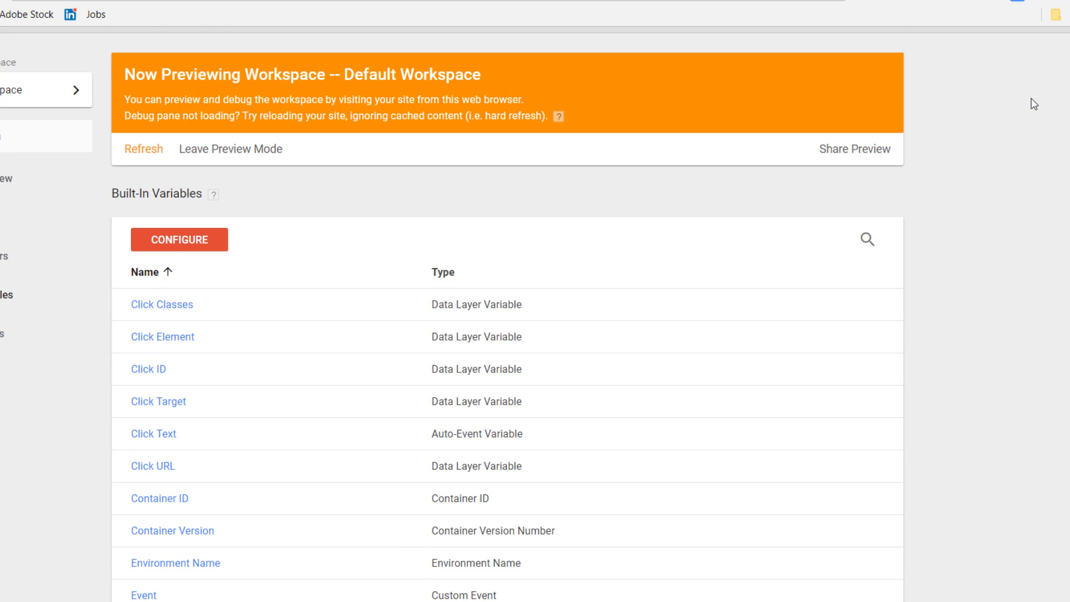
pyautogui.click(4, 219)
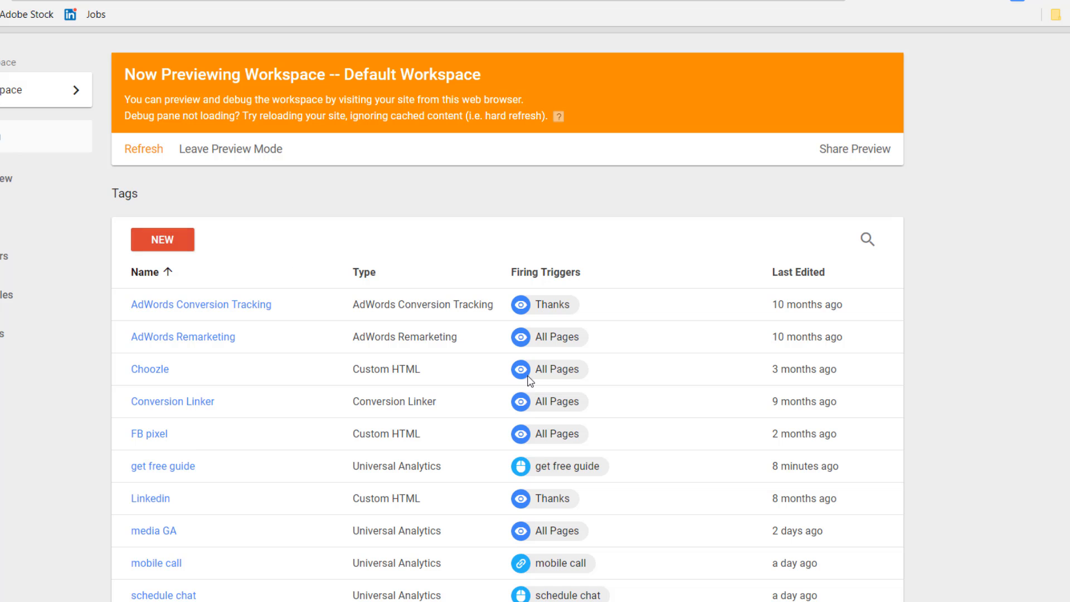
pyautogui.scroll(-2, 508, 312)
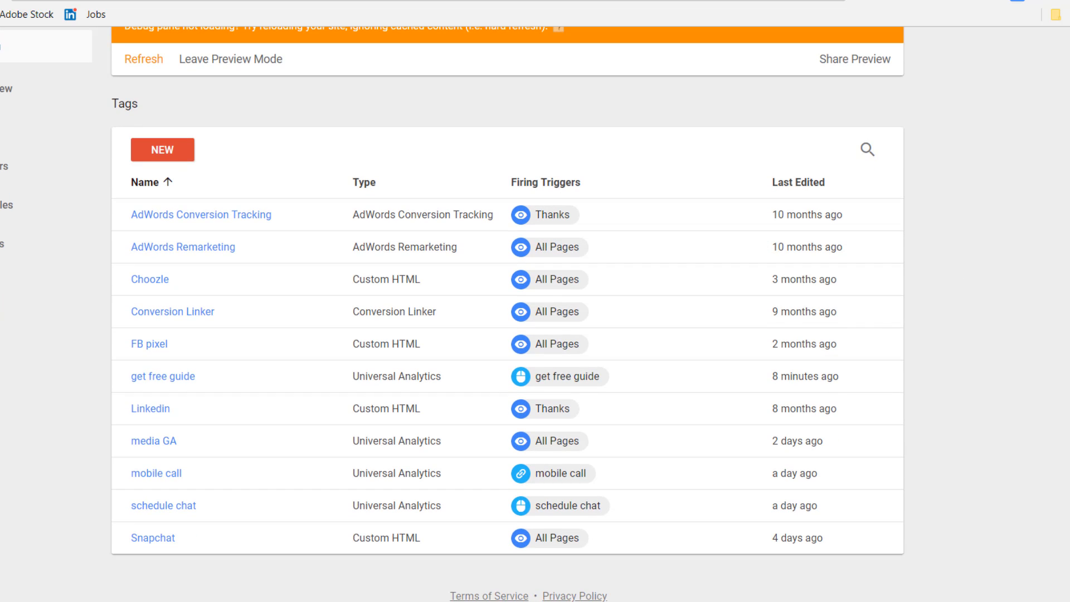
pyautogui.click(158, 474)
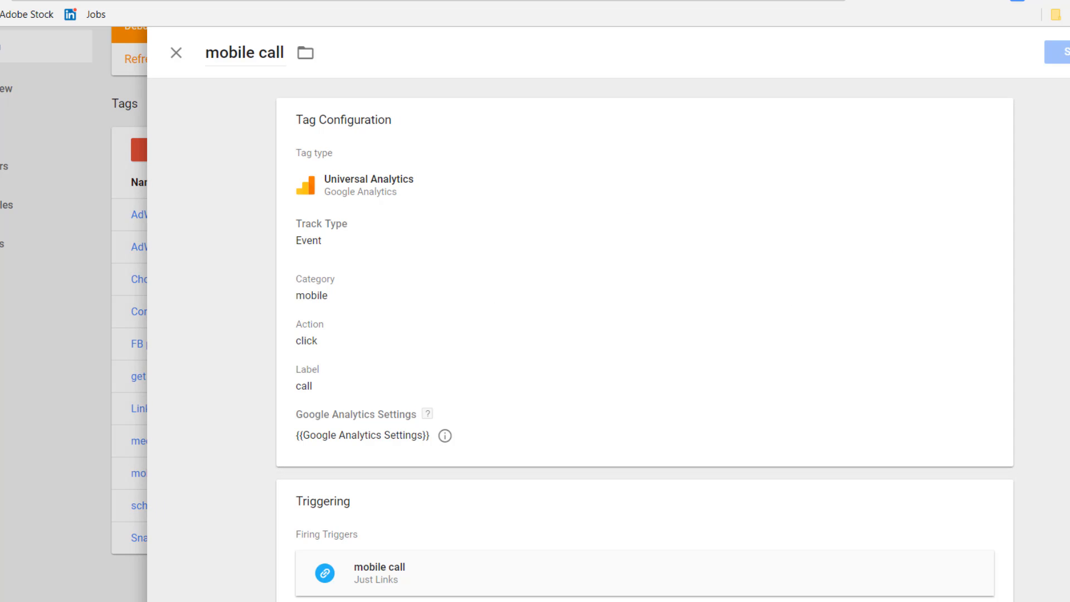
pyautogui.scroll(-1, 745, 506)
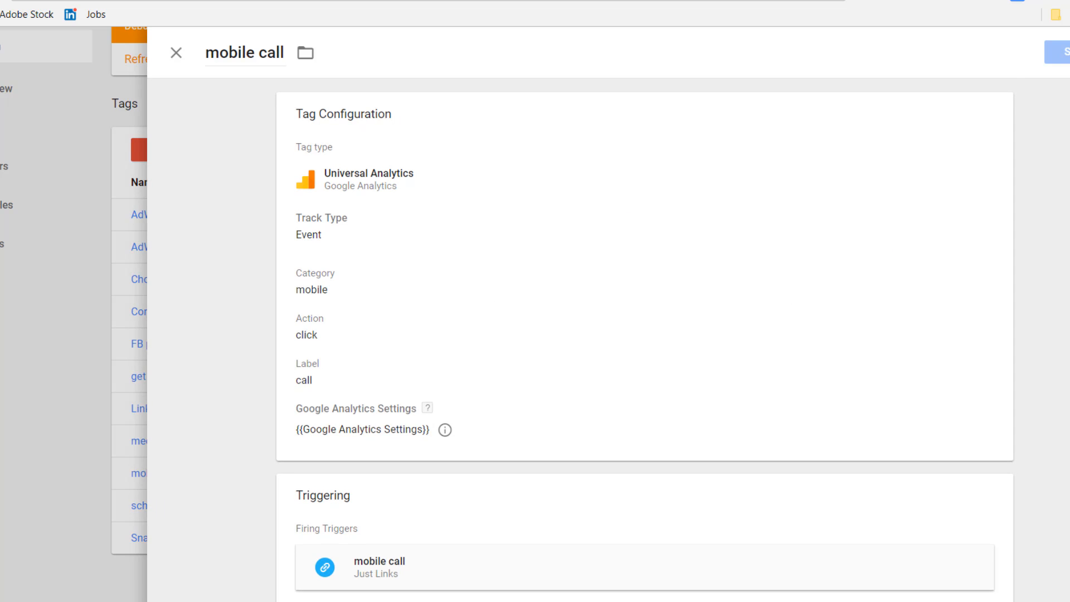
pyautogui.click(652, 548)
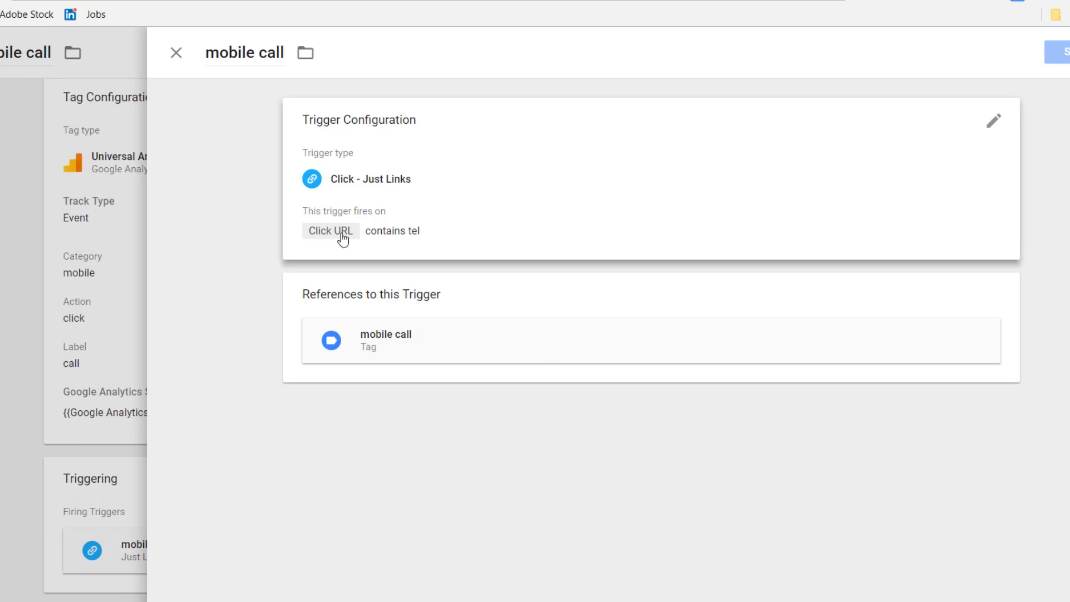
pyautogui.click(177, 55)
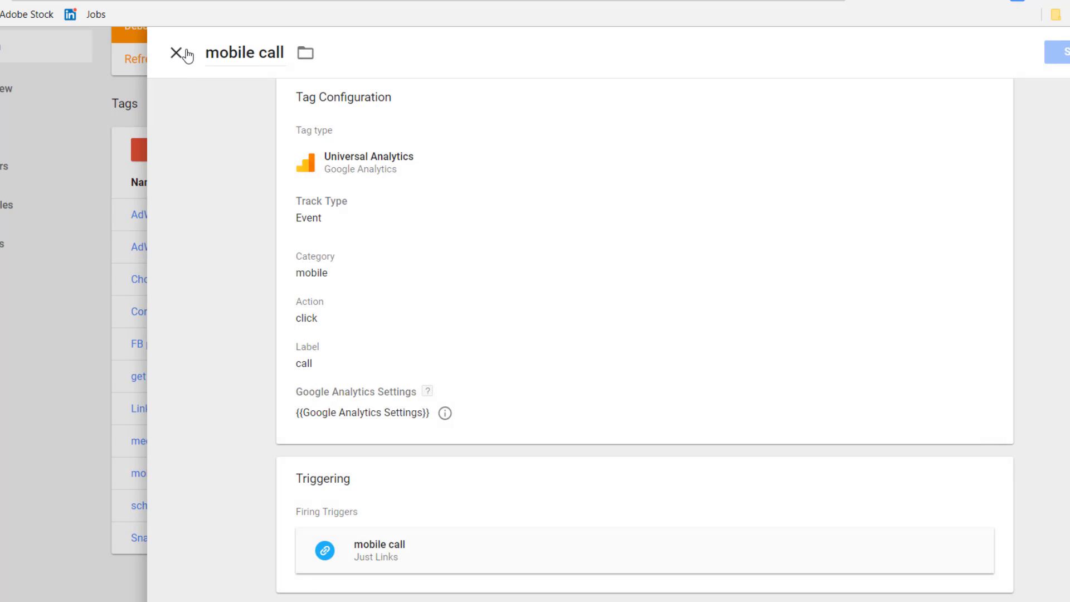
pyautogui.click(177, 54)
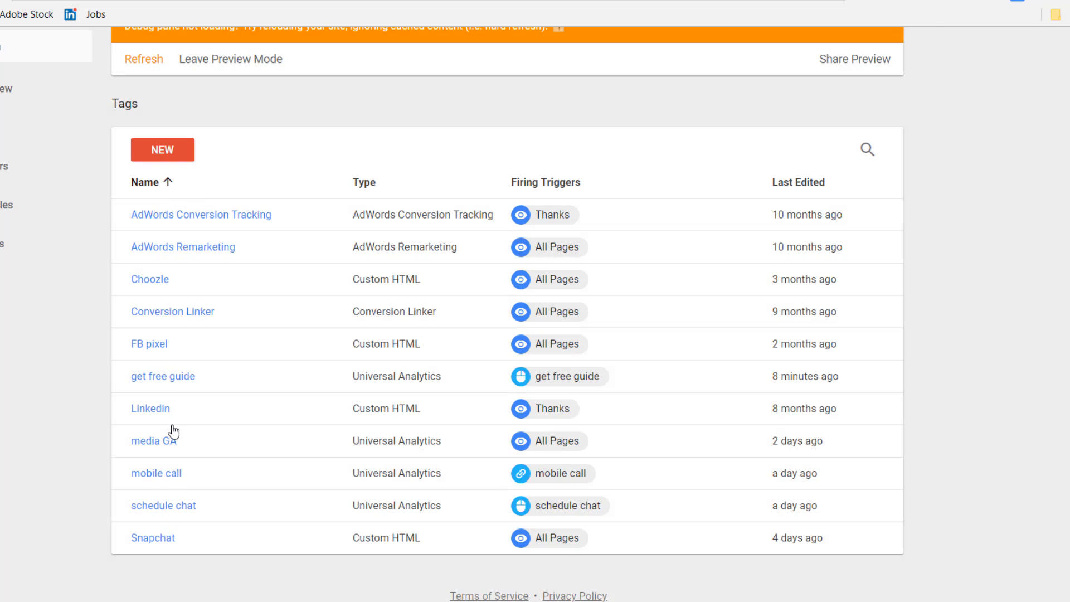
# - Examine the schedule chat tag and the click-text condition of its All Elements firing trigger
pyautogui.click(167, 509)
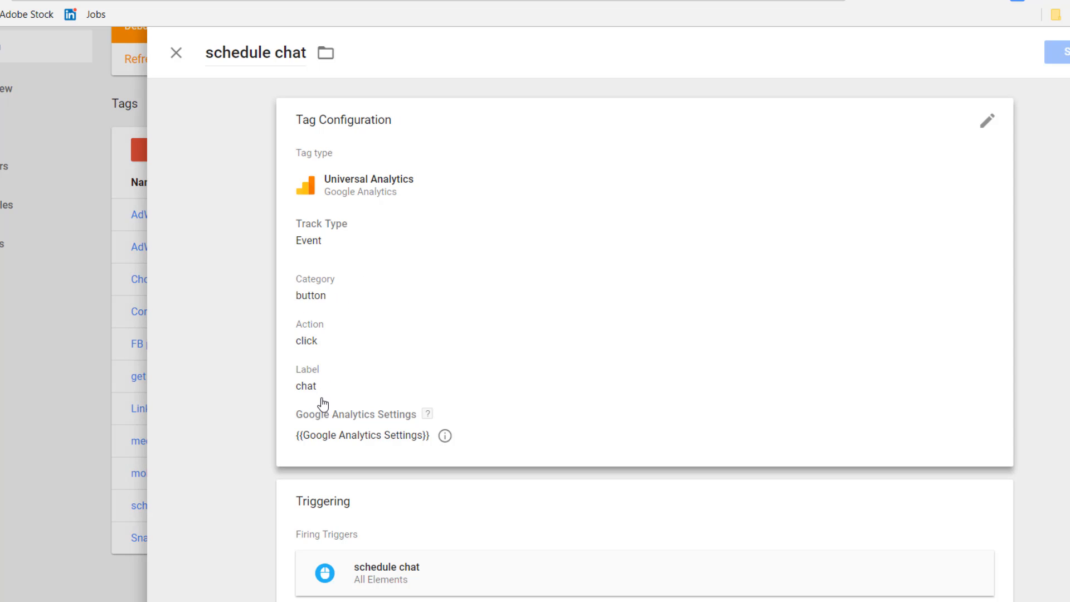
pyautogui.scroll(-1, 645, 340)
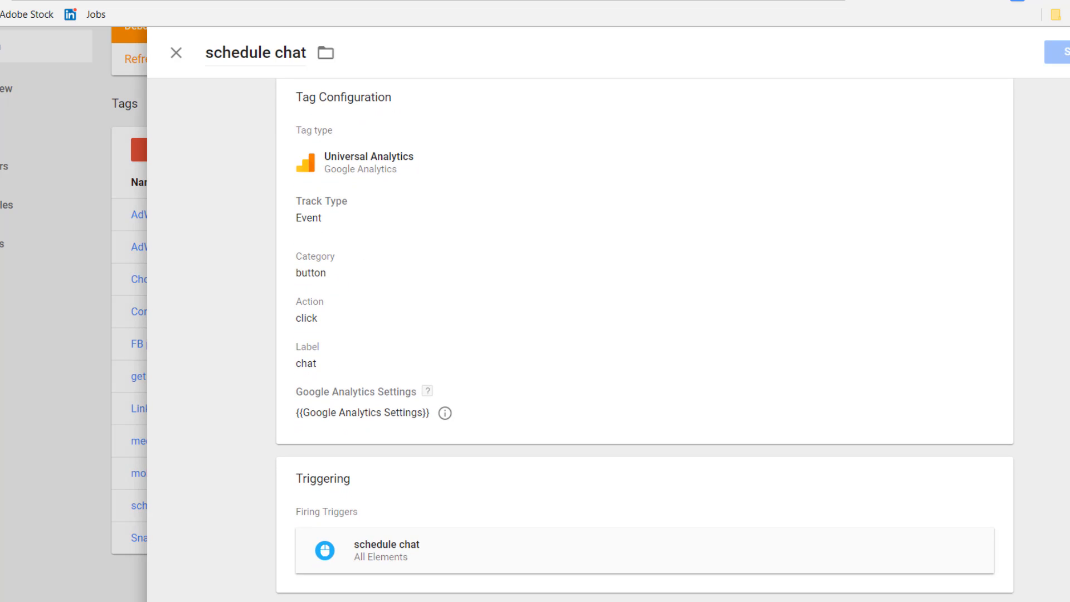
pyautogui.click(531, 556)
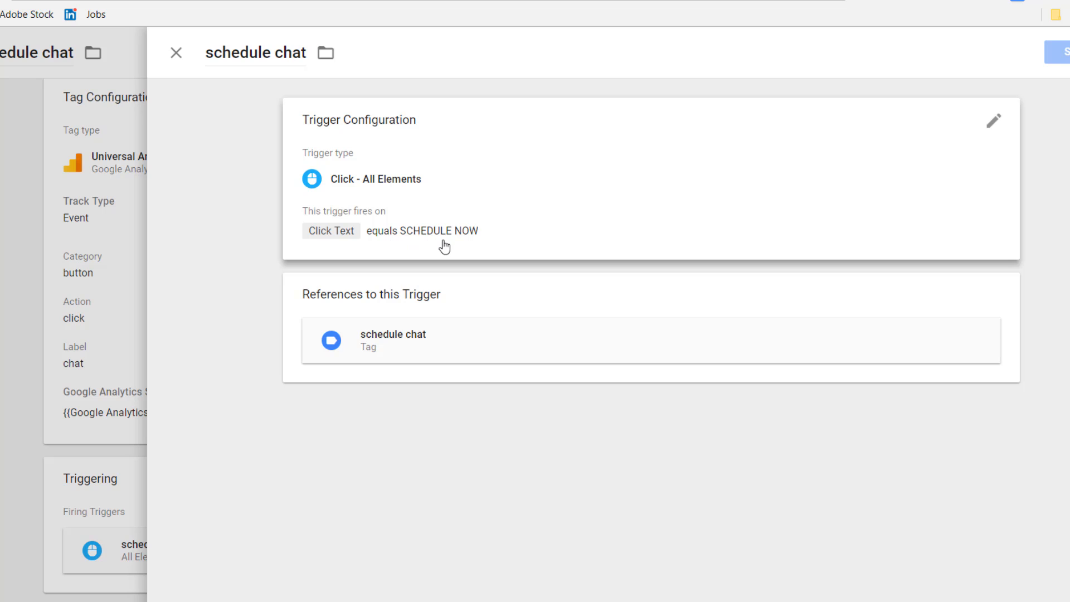
pyautogui.click(178, 52)
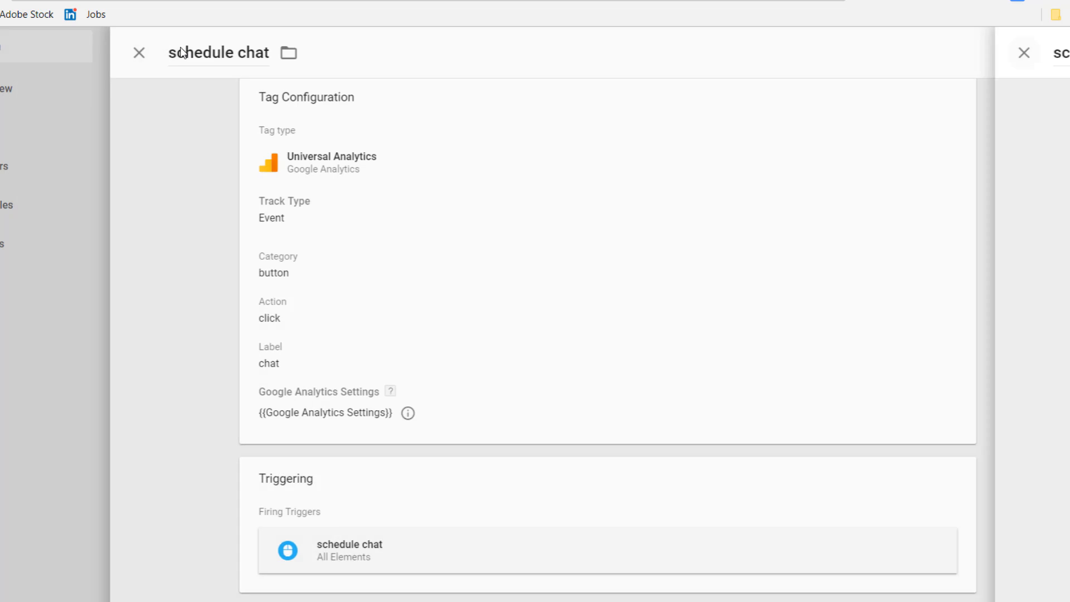
# - Leave the schedule chat tag and examine the tags fired and not fired on the NuSpark Media homepage in the Tag Manager preview
pyautogui.click(177, 53)
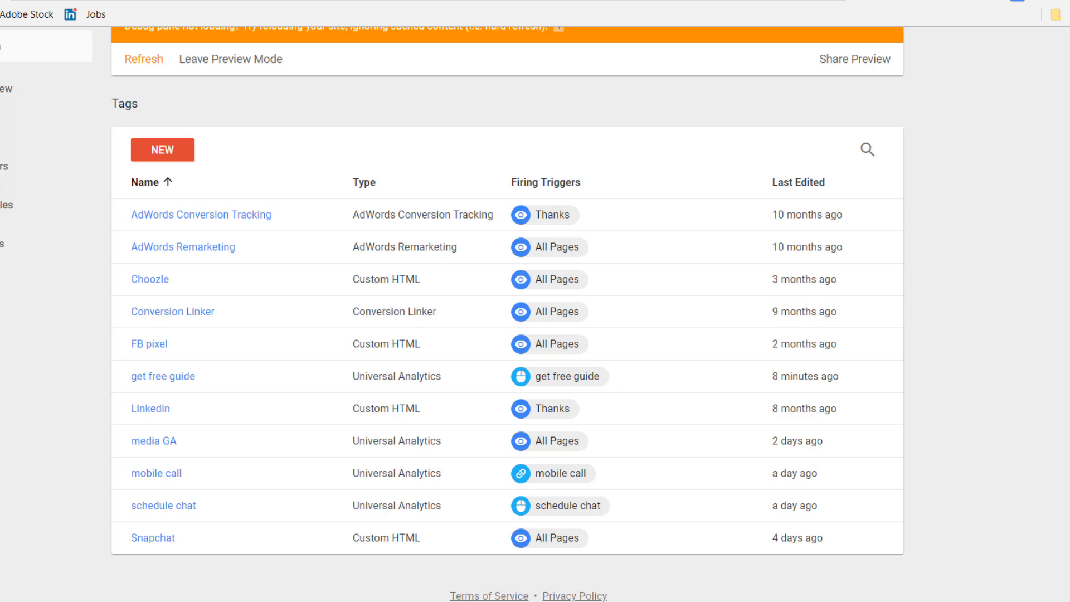
pyautogui.hotkey('ctrl', 'Tab')
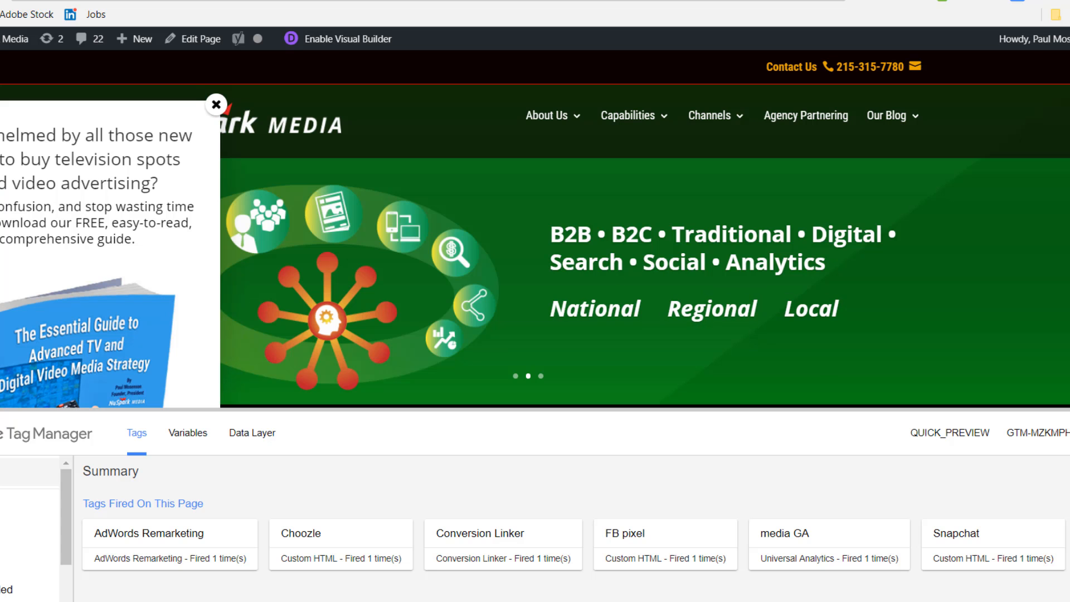
pyautogui.scroll(-2, 574, 530)
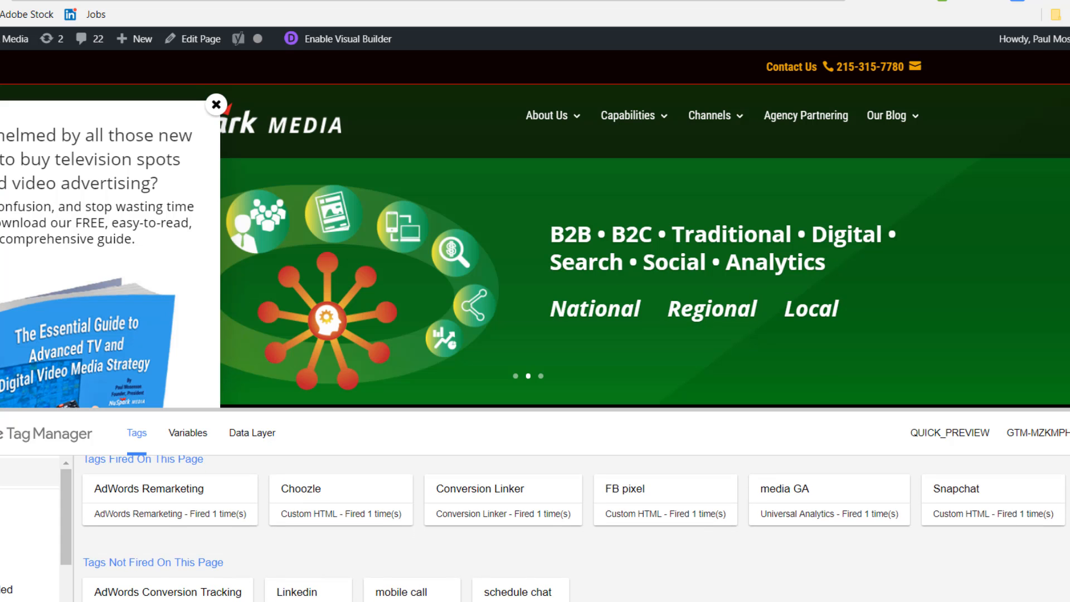
pyautogui.scroll(2, 574, 529)
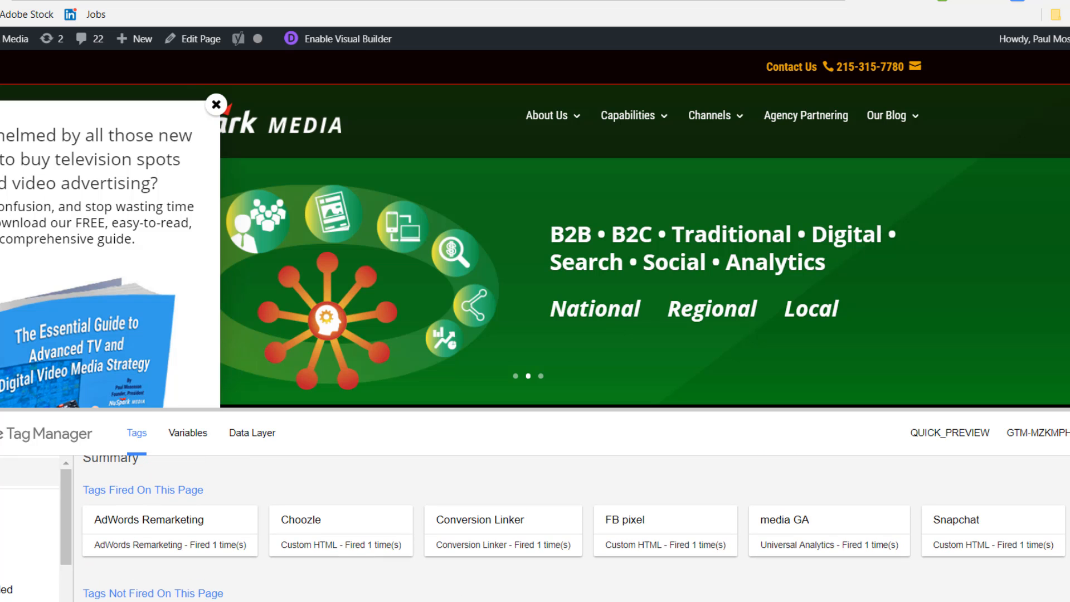
pyautogui.scroll(-2, 574, 530)
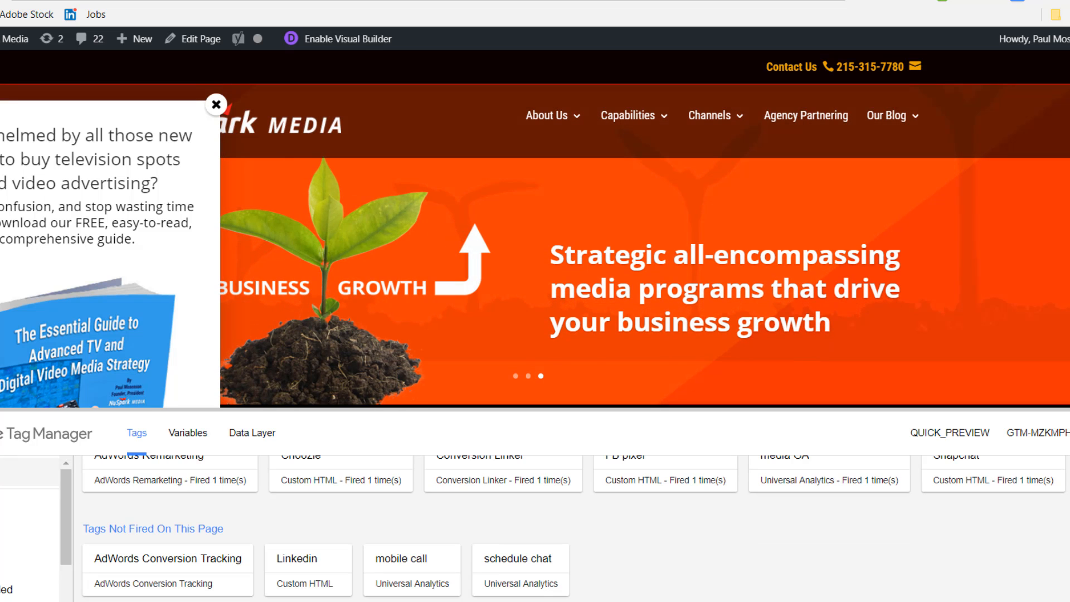
pyautogui.scroll(2, 575, 528)
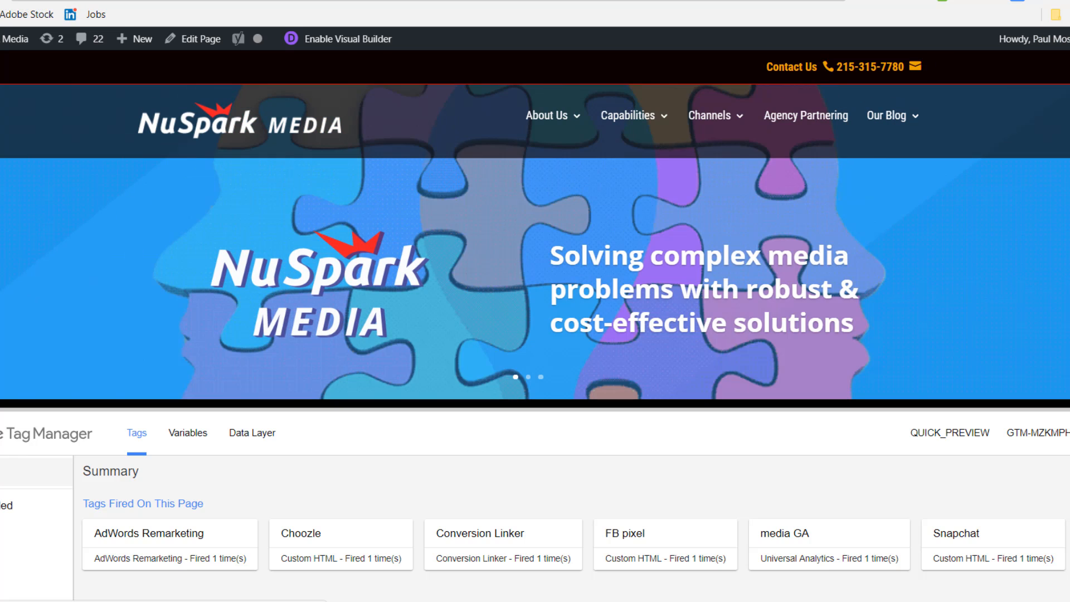
# - Shrink the Tag Manager debug pane on the homepage and test the Schedule Now button in the Let's Chat banner
pyautogui.scroll(-15, 535, 229)
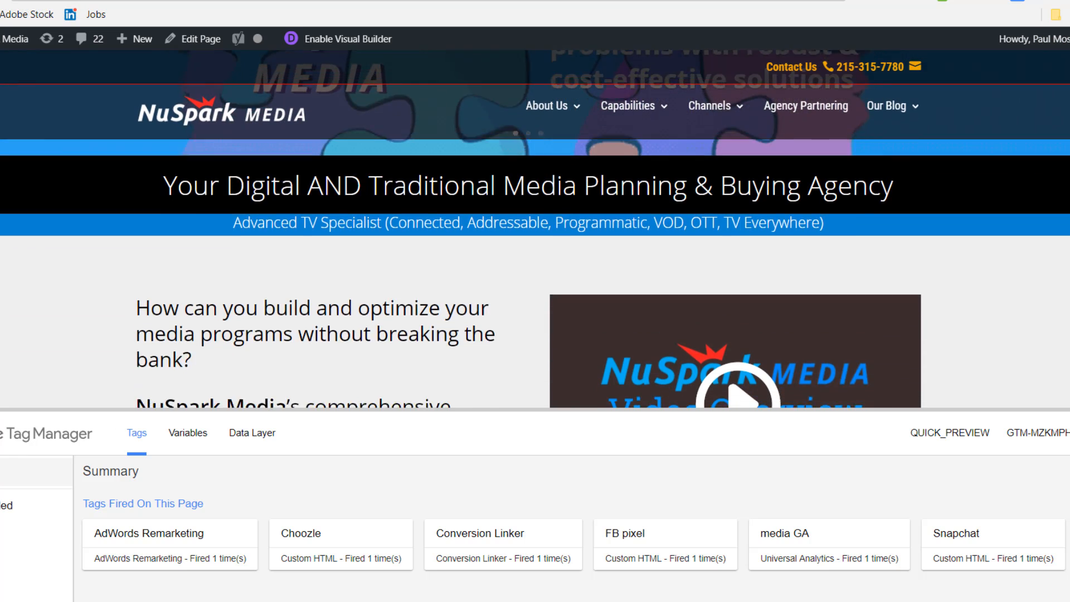
pyautogui.scroll(-20, 535, 229)
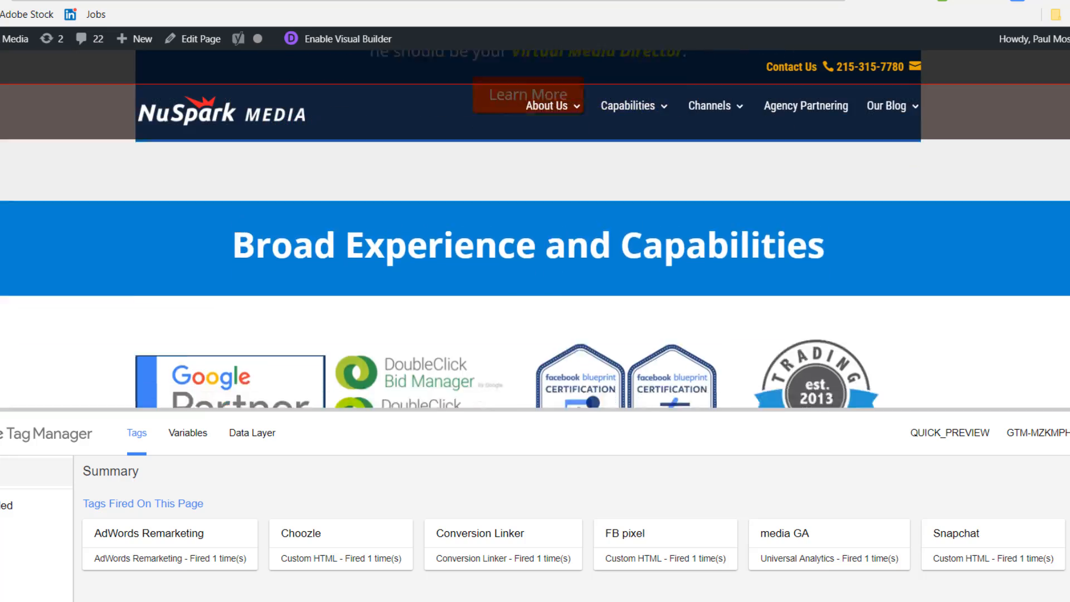
pyautogui.scroll(-20, 535, 273)
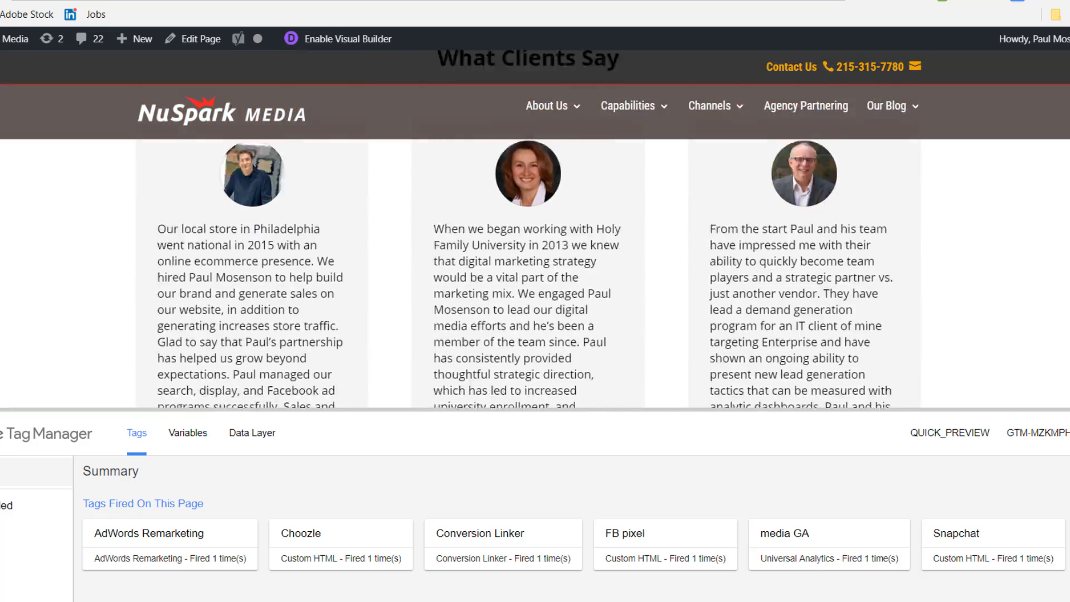
pyautogui.scroll(-8, 535, 273)
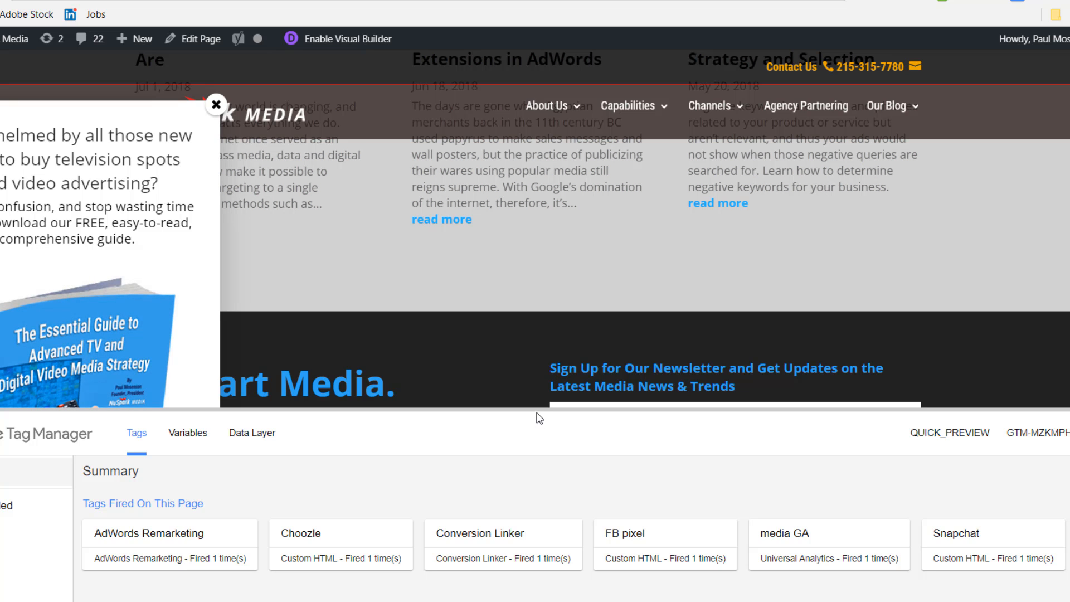
pyautogui.moveTo(537, 410); pyautogui.dragTo(530, 600)
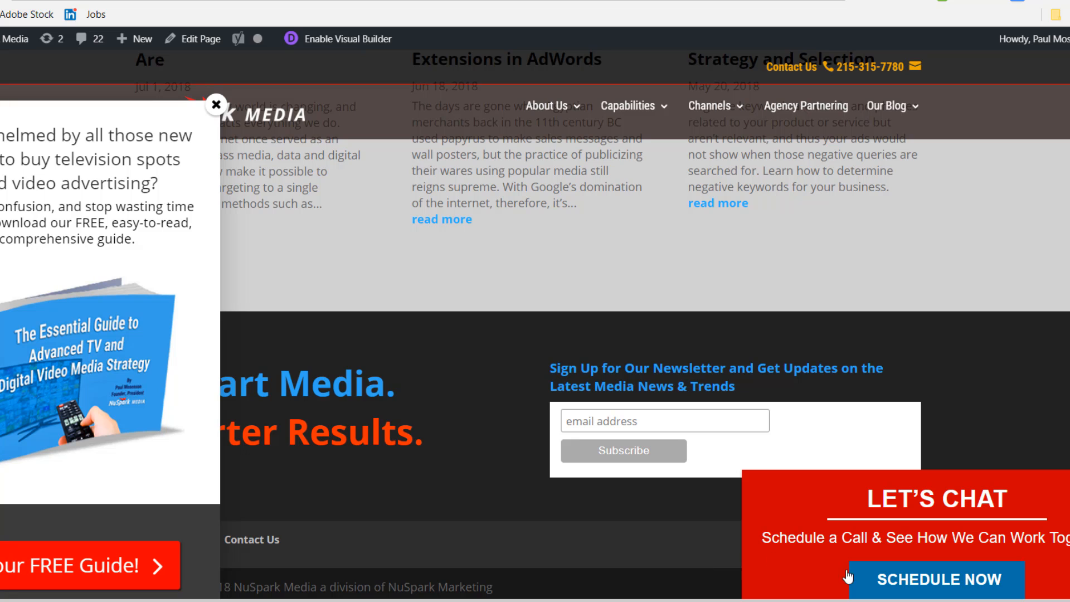
pyautogui.click(868, 582)
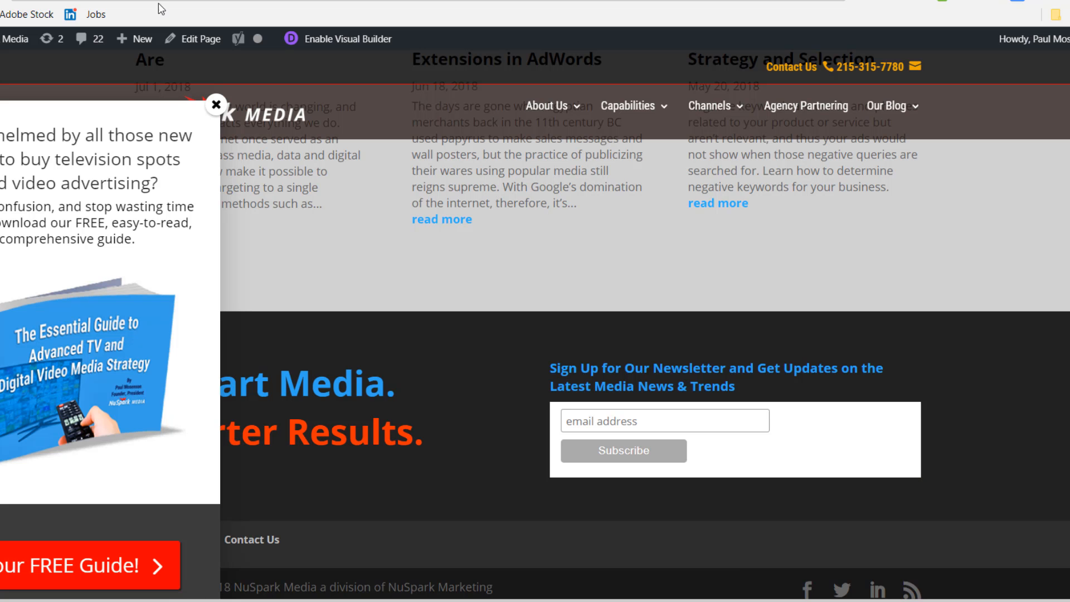
# - Open the free guide page from the homepage popup and test its Get FREE Guide button
pyautogui.click(70, 577)
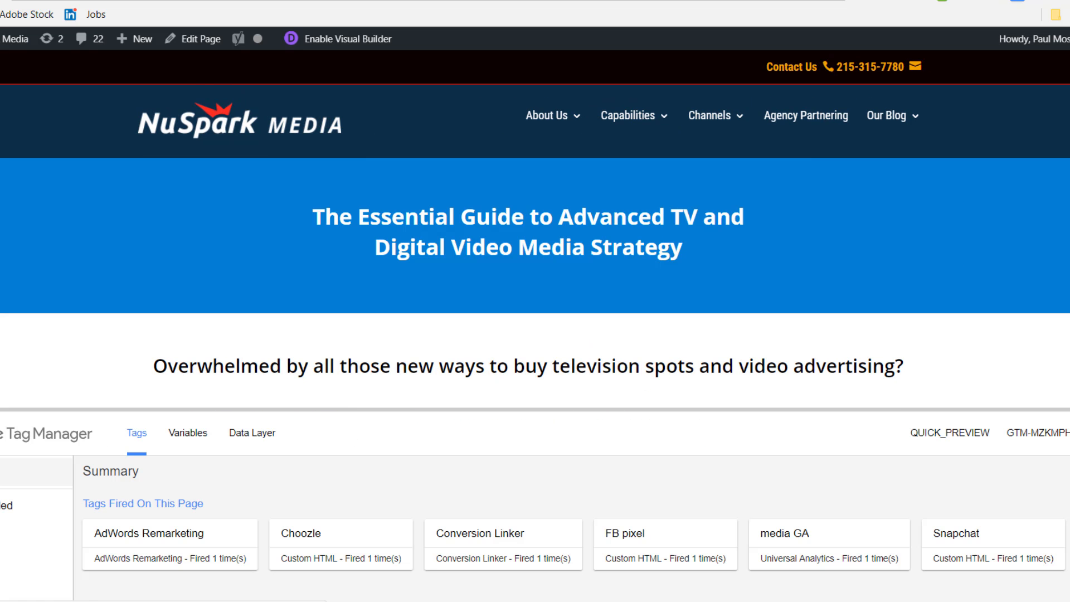
pyautogui.scroll(-5, 645, 296)
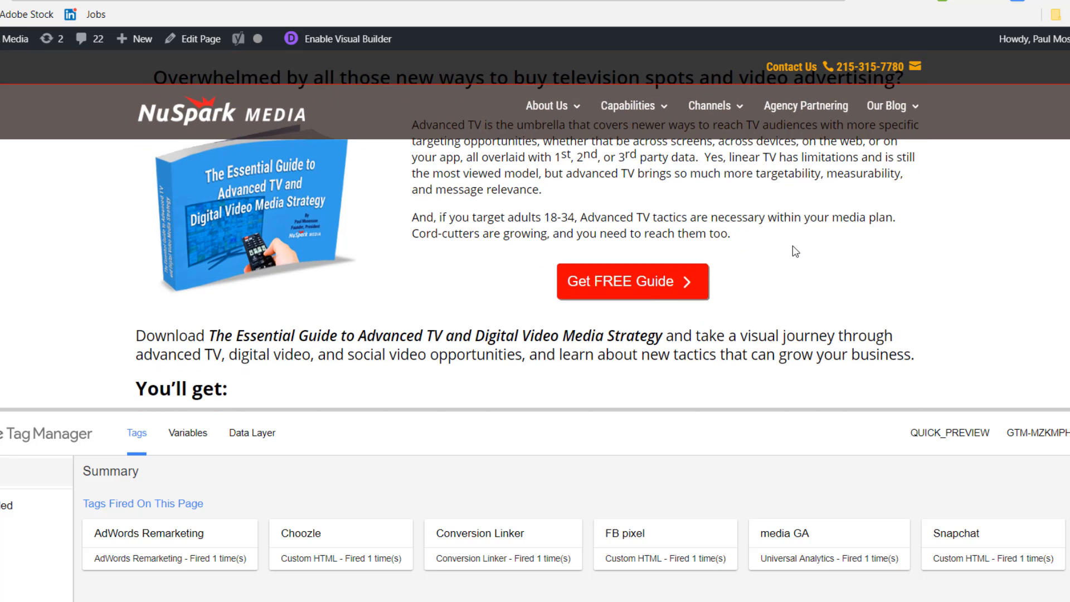
pyautogui.click(645, 296)
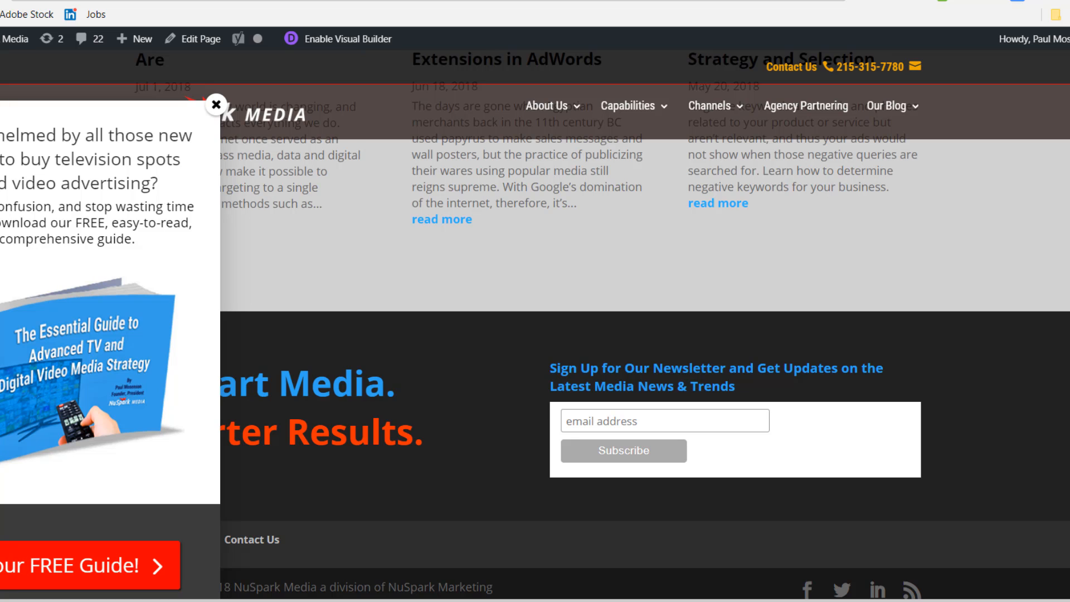
# - Test the phone number link in the site header, dismiss the app prompt, and enlarge the debug pane again
pyautogui.click(880, 74)
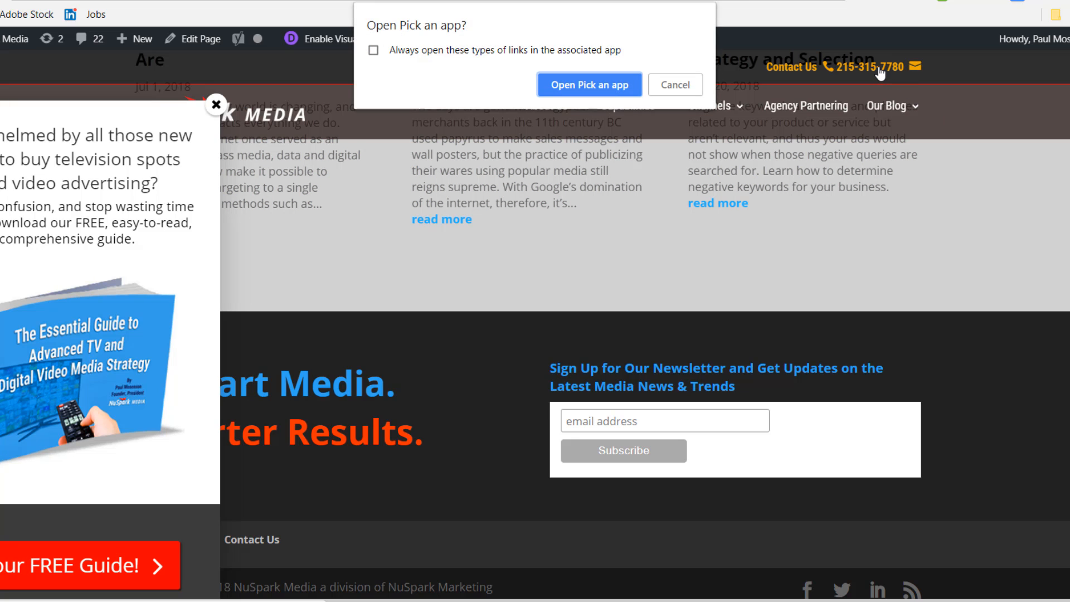
pyautogui.click(685, 82)
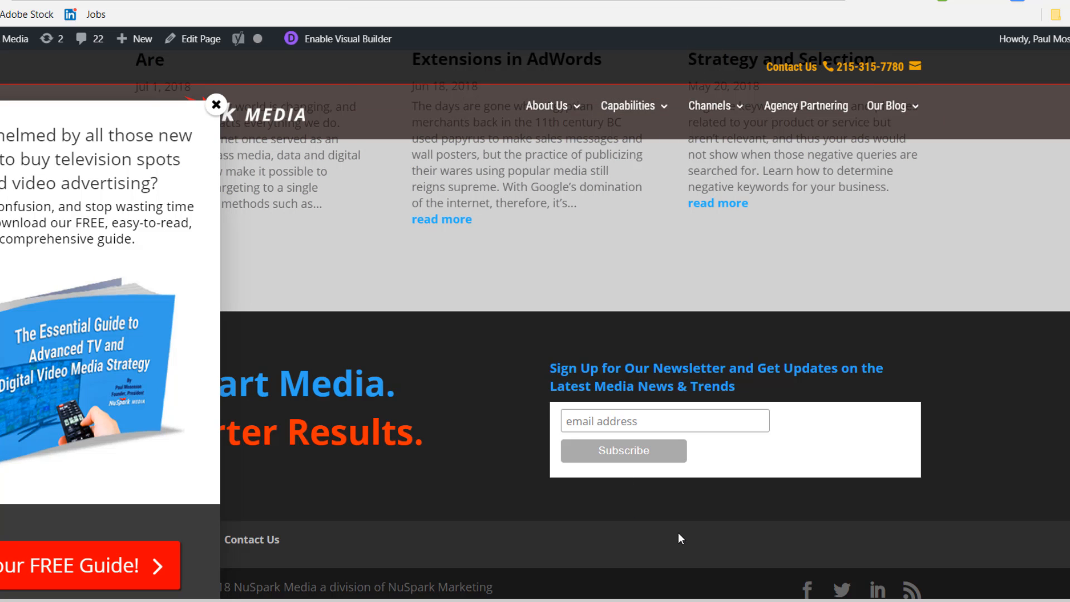
pyautogui.moveTo(672, 597); pyautogui.dragTo(676, 326)
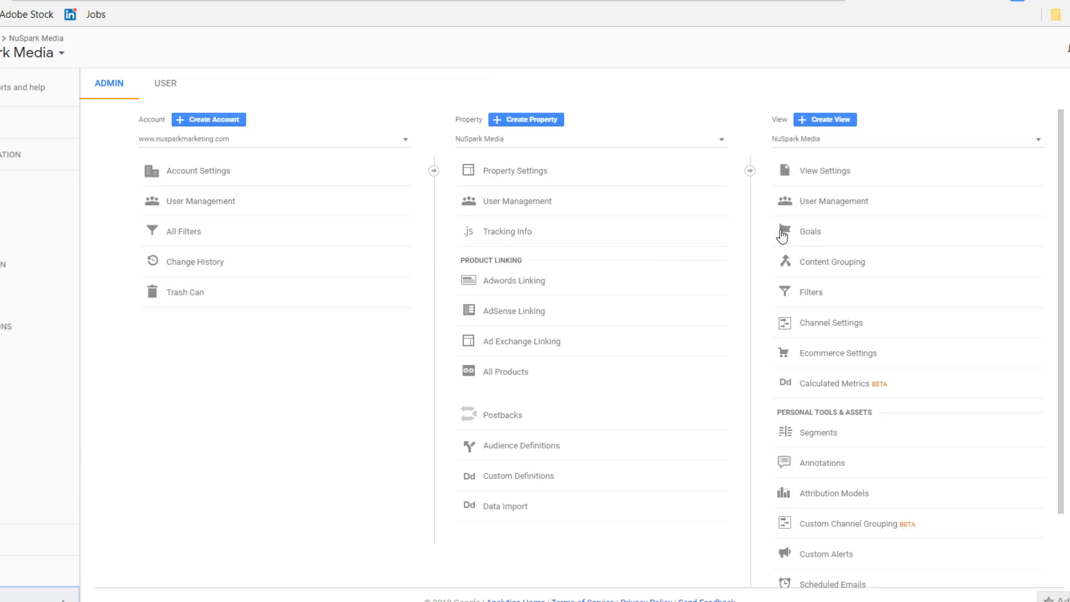
# - In Google Analytics, start a custom goal for the NuSpark Media view, named Mobile call and of type Event
pyautogui.click(809, 232)
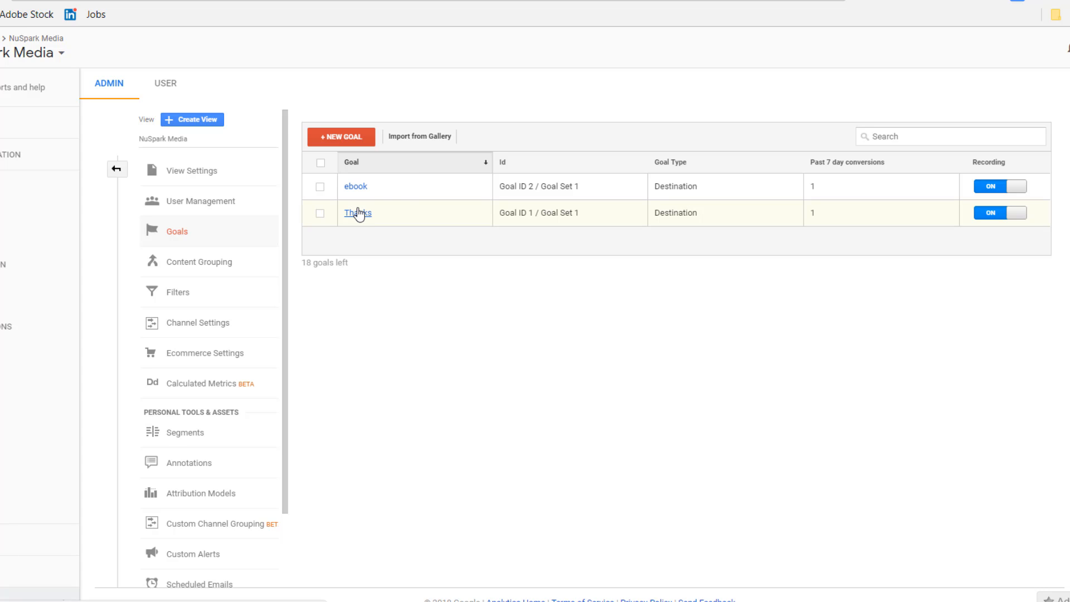
pyautogui.click(348, 138)
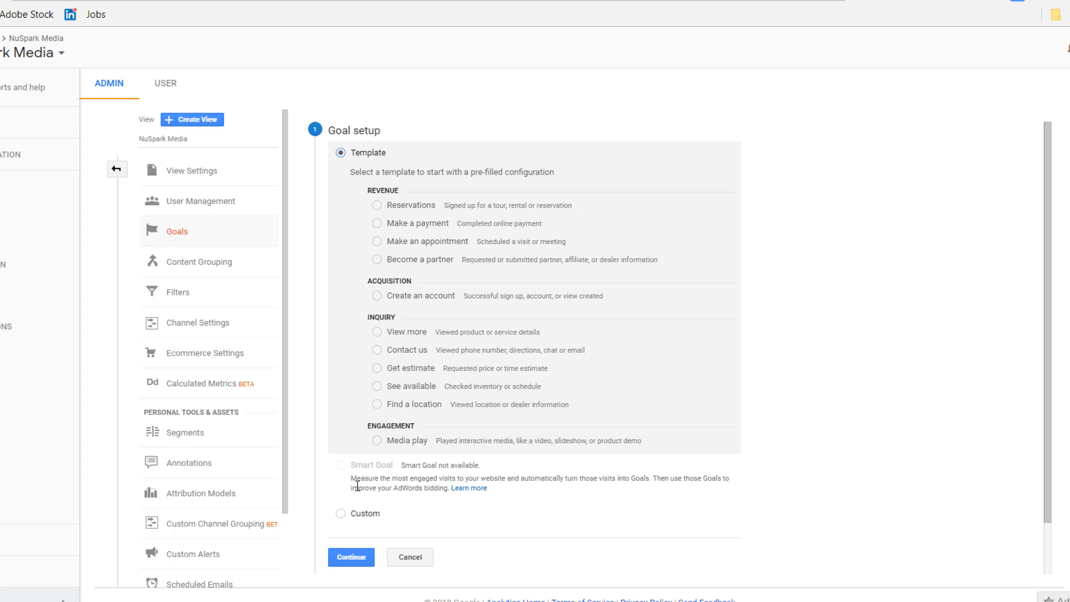
pyautogui.click(345, 516)
pyautogui.click(351, 557)
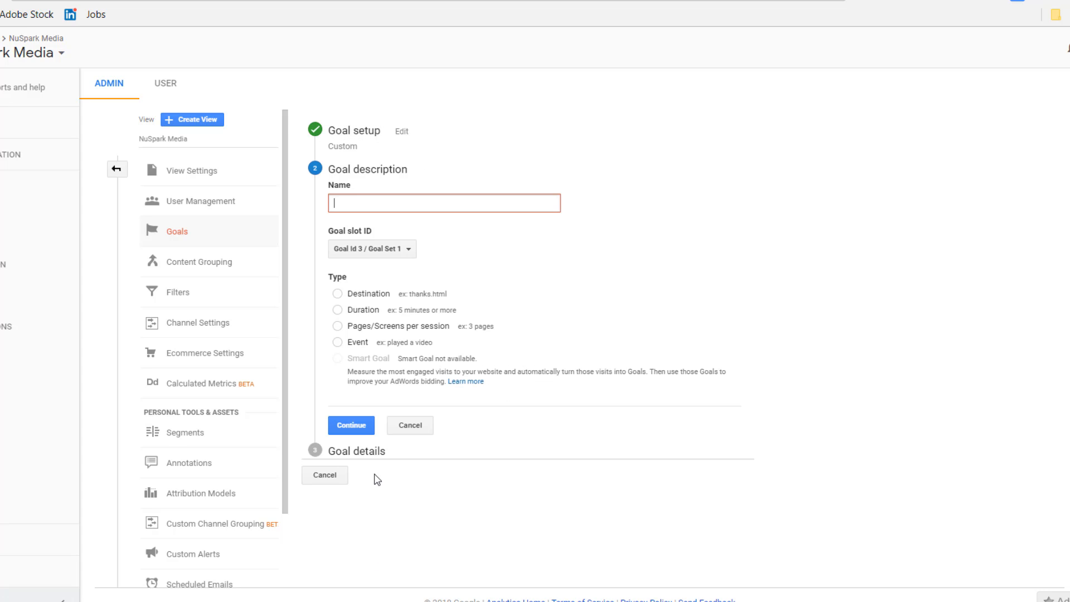
pyautogui.write('Mobile call')
pyautogui.click(359, 430)
pyautogui.click(342, 342)
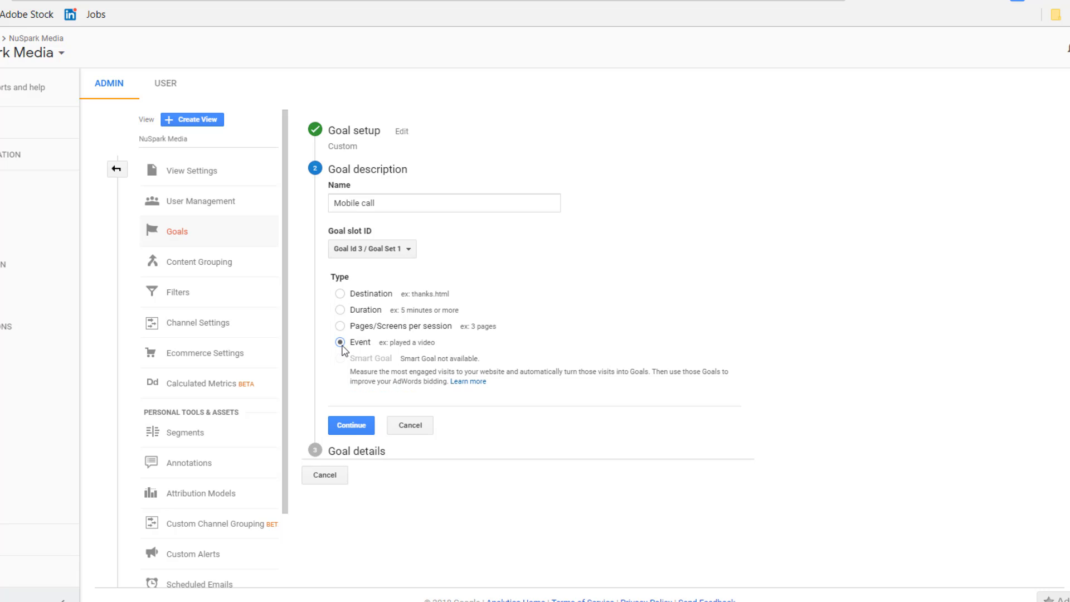
pyautogui.click(350, 425)
# - Set the Mobile call goal's event conditions to category mobile and action click, and save the goal
pyautogui.click(464, 289)
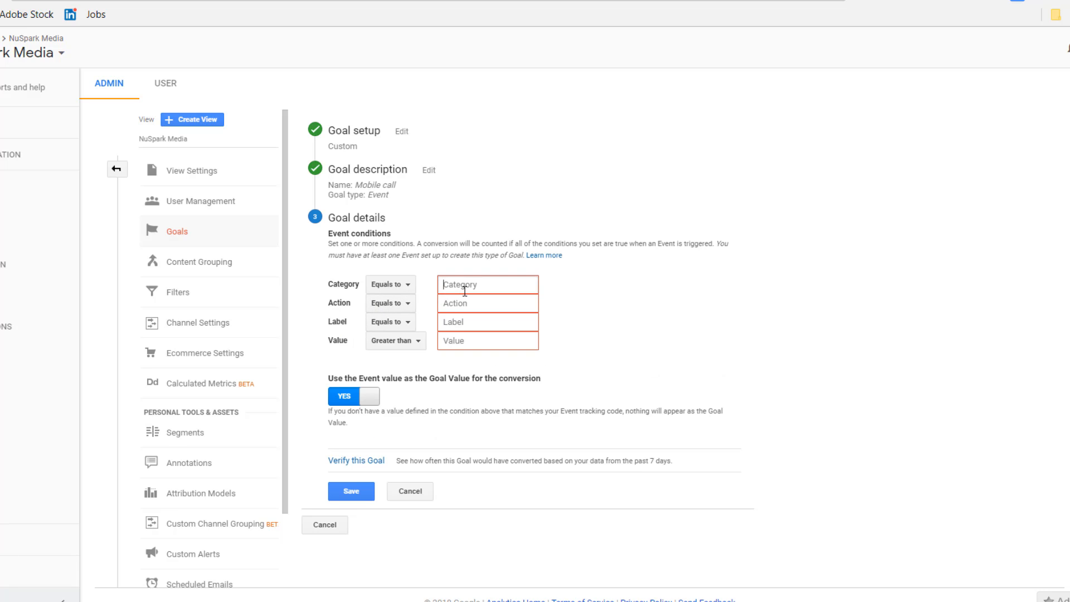
pyautogui.write('mobile')
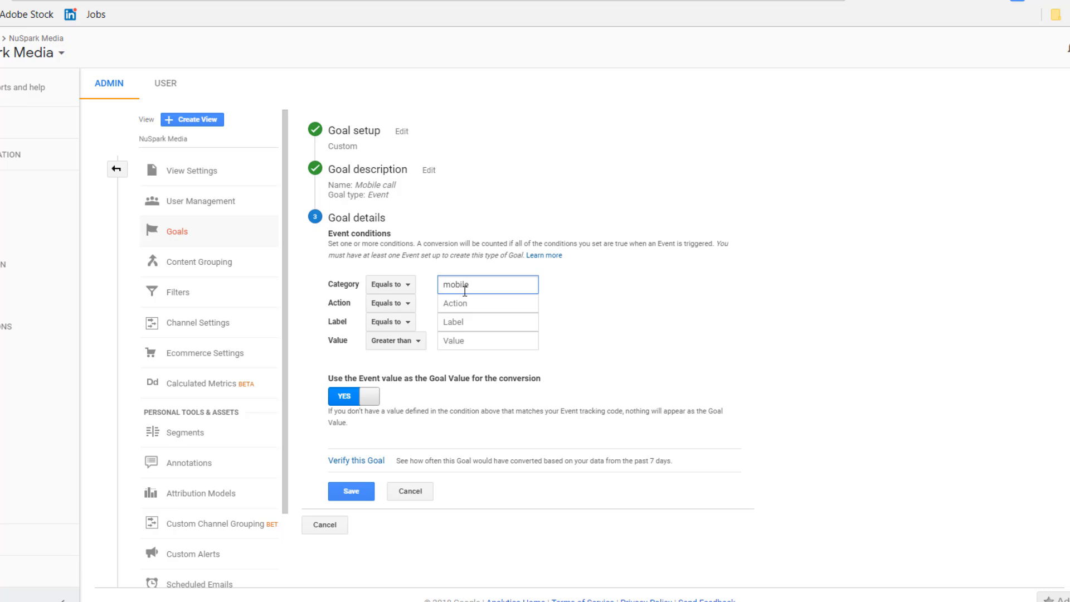
pyautogui.press('Tab')
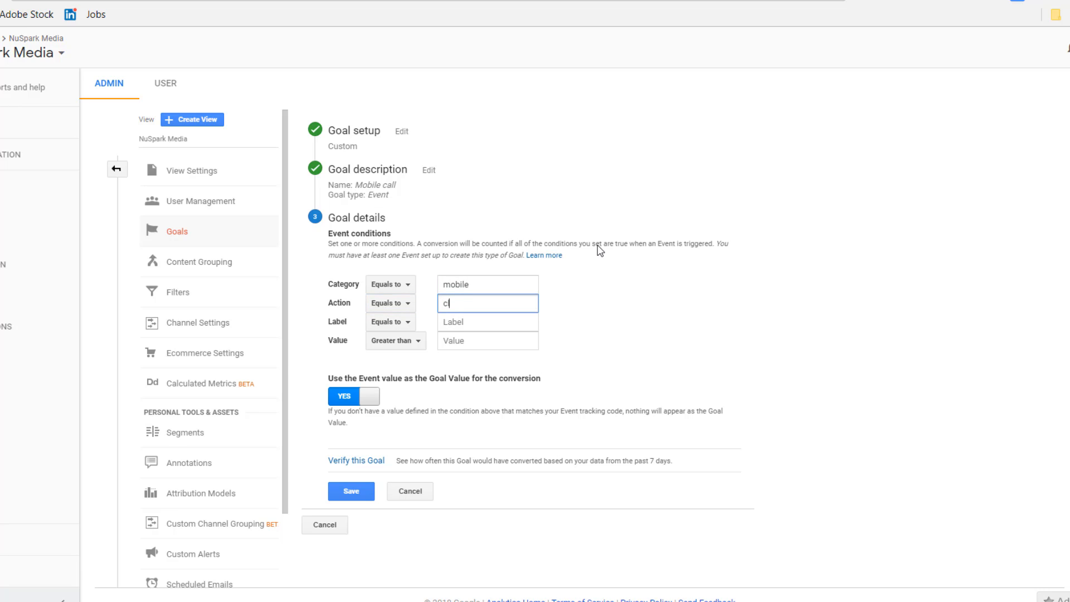
pyautogui.press('Tab')
pyautogui.press('Tab')
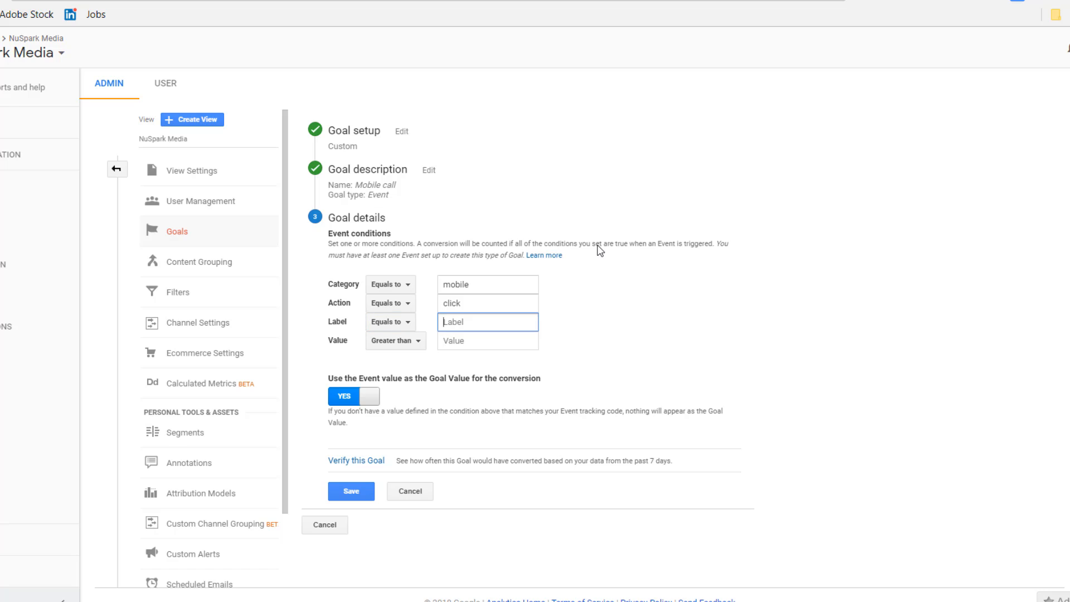
pyautogui.click(356, 484)
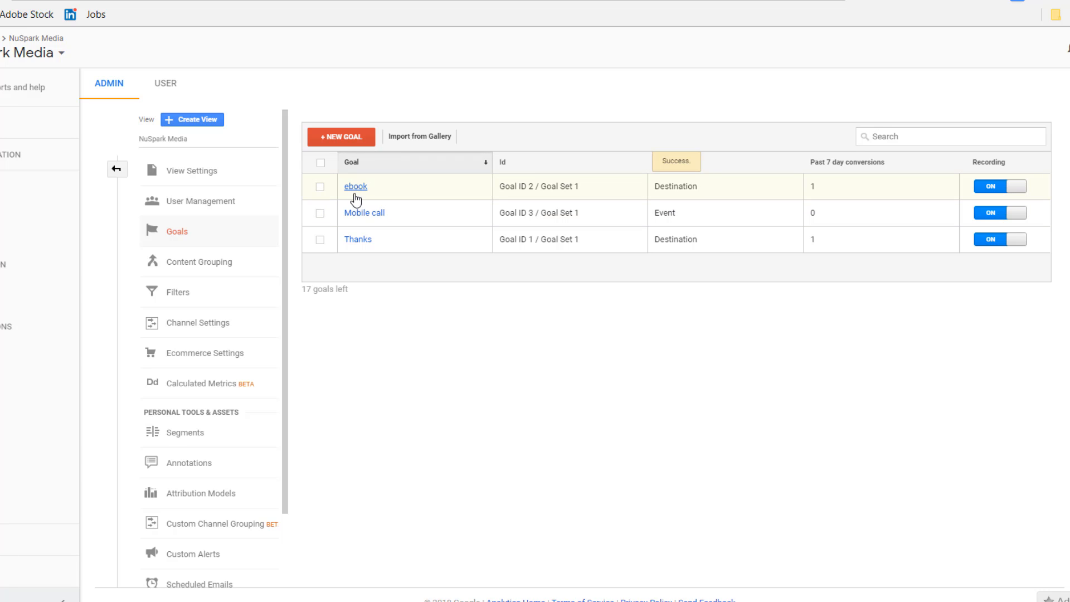
# - Examine the destination details of the ebook goal and close it without saving changes
pyautogui.click(356, 189)
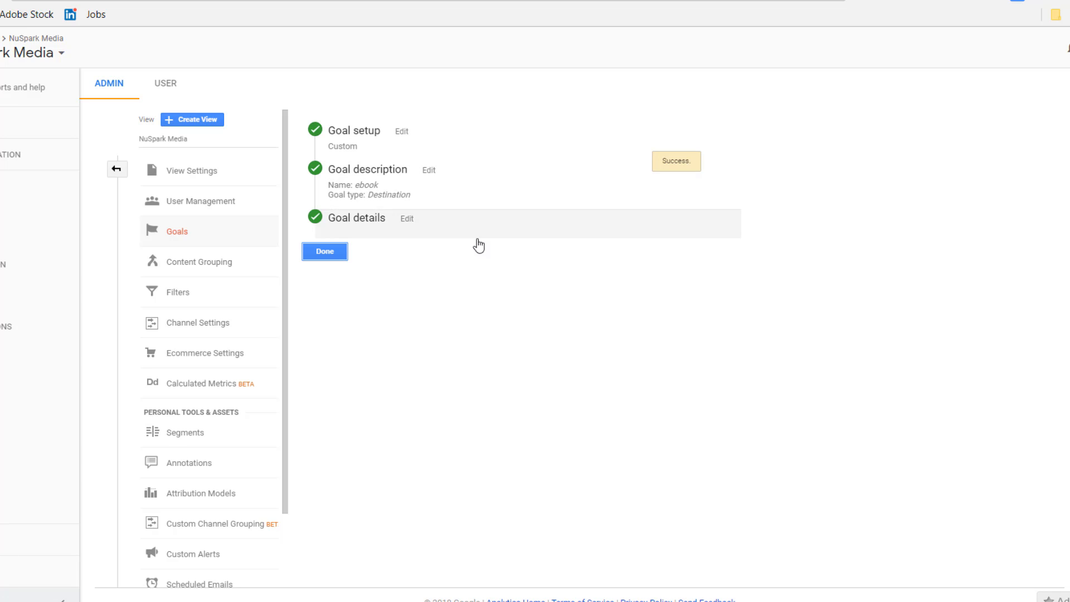
pyautogui.click(407, 219)
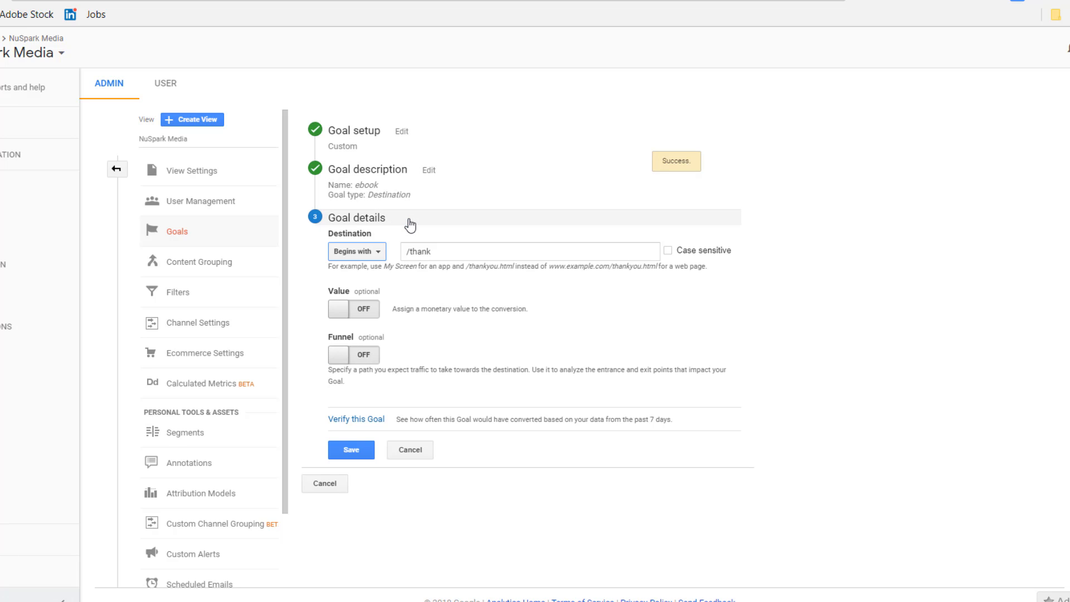
pyautogui.click(410, 450)
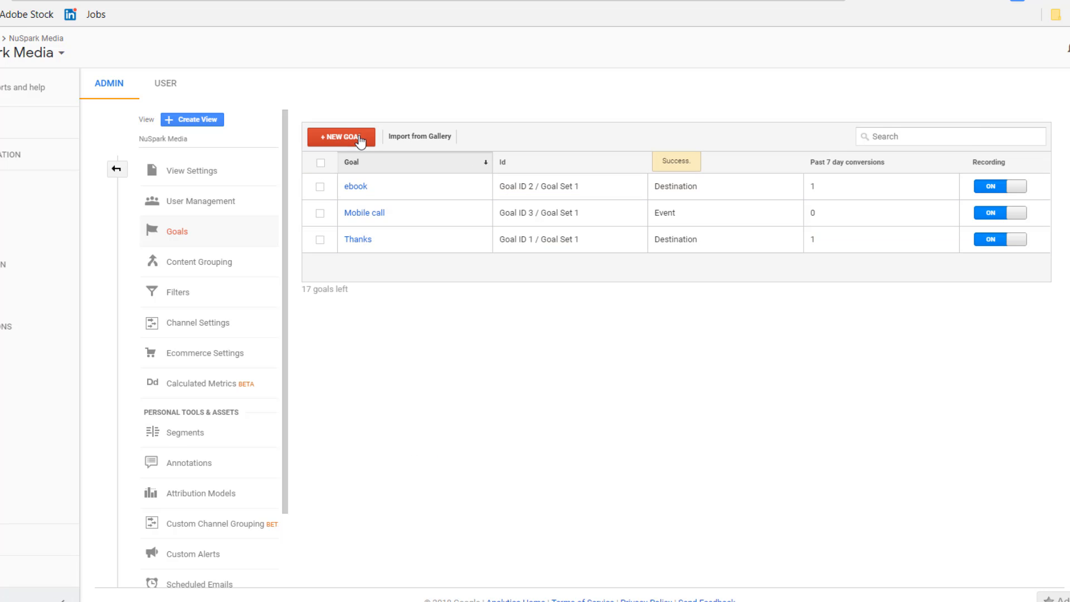
# - Start another custom goal named schedule now with type Event
pyautogui.click(359, 139)
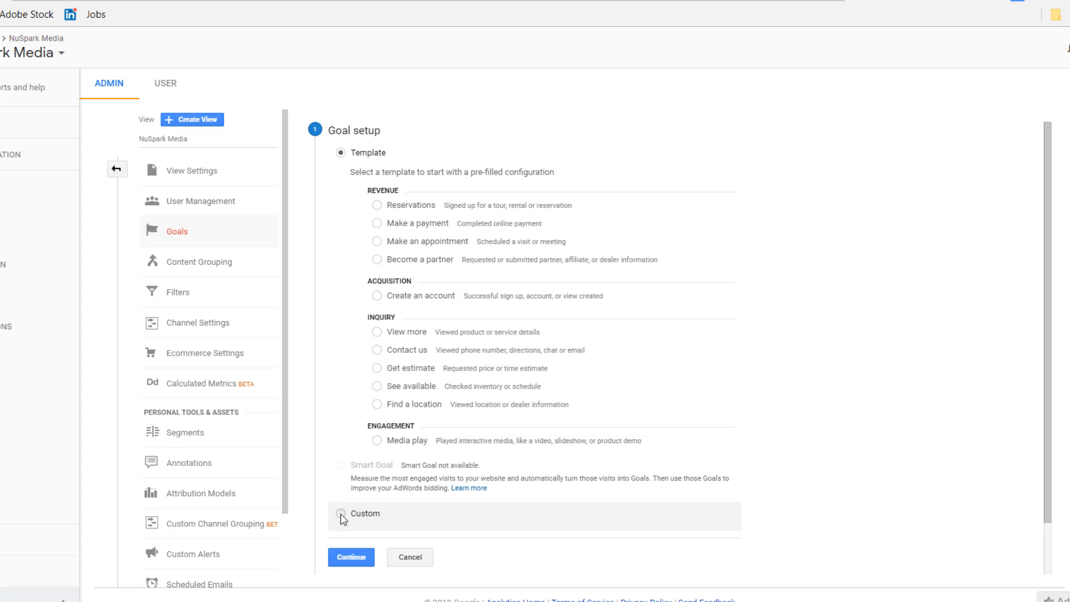
pyautogui.click(342, 516)
pyautogui.click(351, 557)
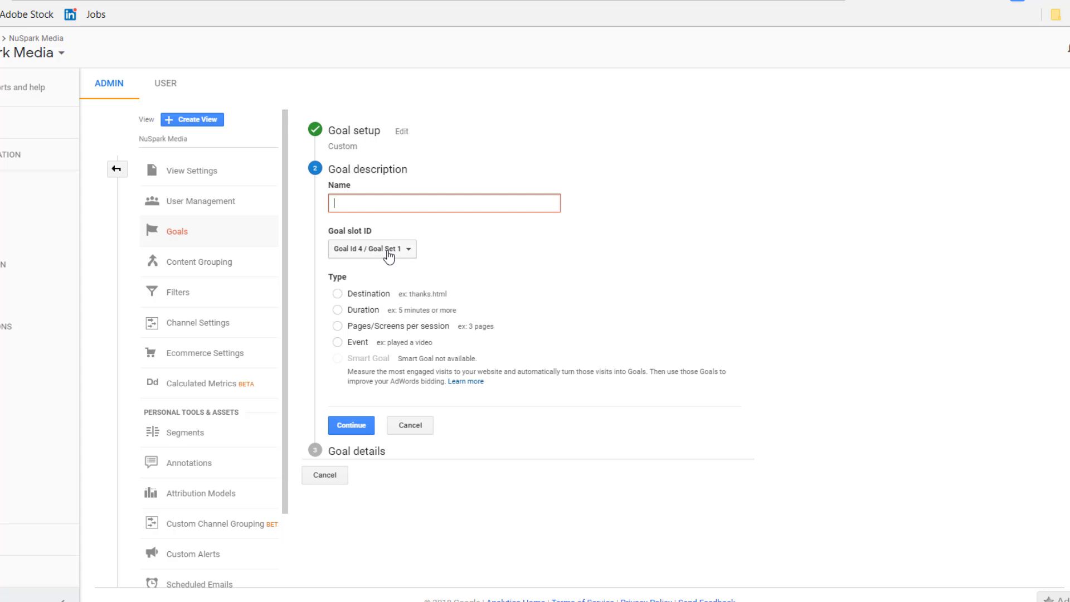
pyautogui.click(388, 206)
pyautogui.write('schedule now')
pyautogui.click(351, 424)
# - Set the schedule now goal's event conditions to category button, action click and label chat, and save the goal
pyautogui.click(472, 281)
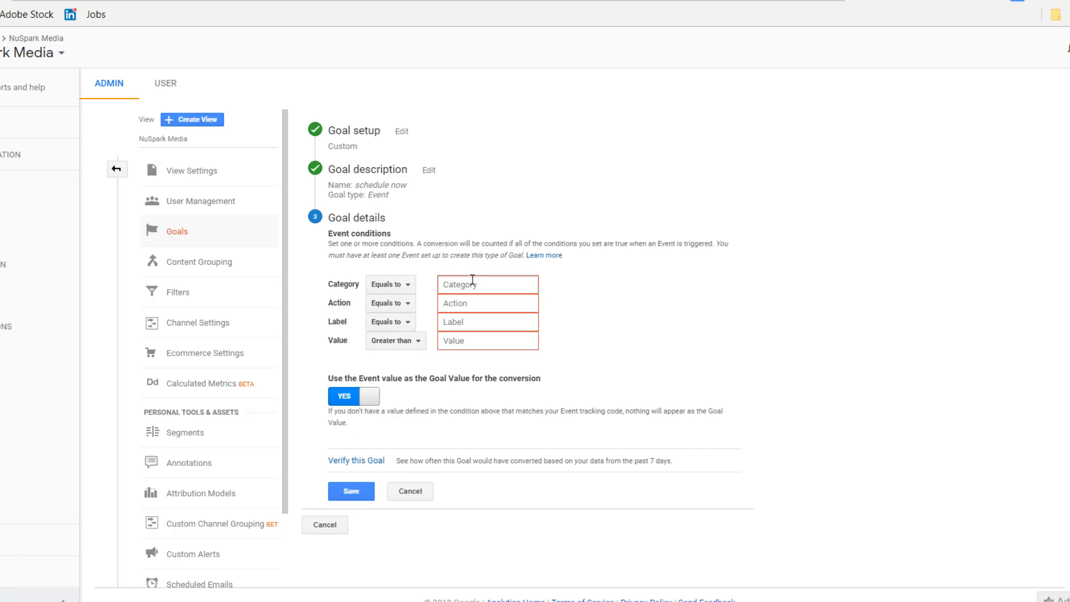
pyautogui.write('button')
pyautogui.press('Tab')
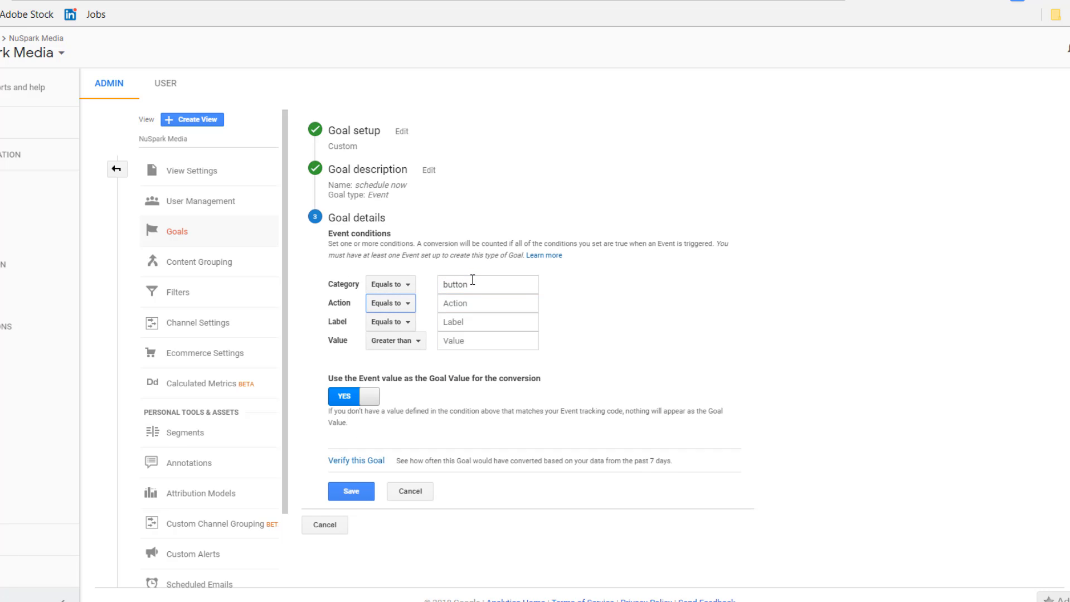
pyautogui.press('Tab')
pyautogui.write('click')
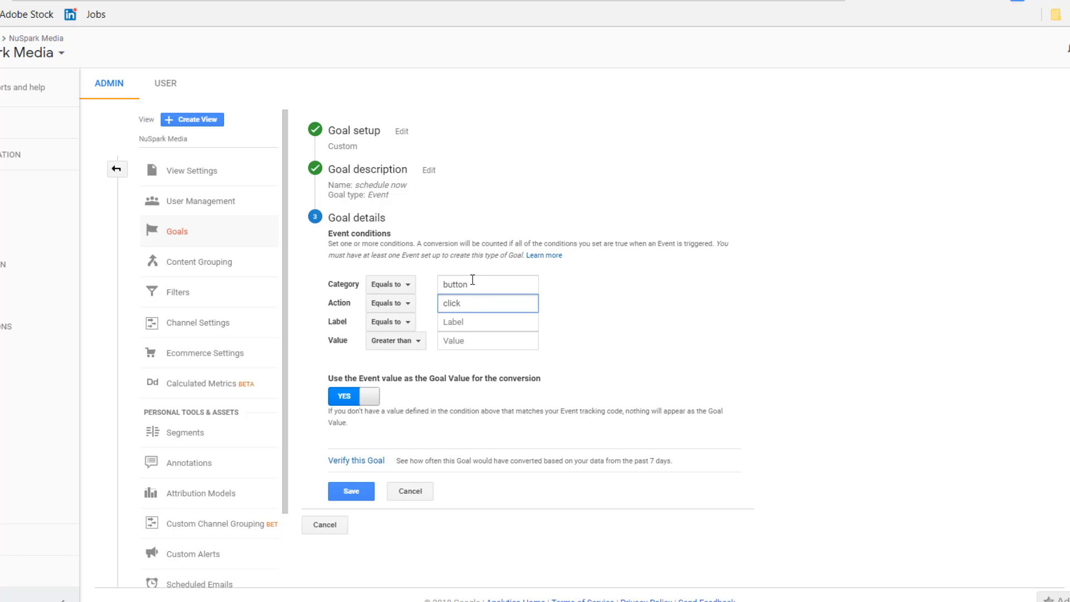
pyautogui.press('Tab')
pyautogui.press('Tab')
pyautogui.write('chat')
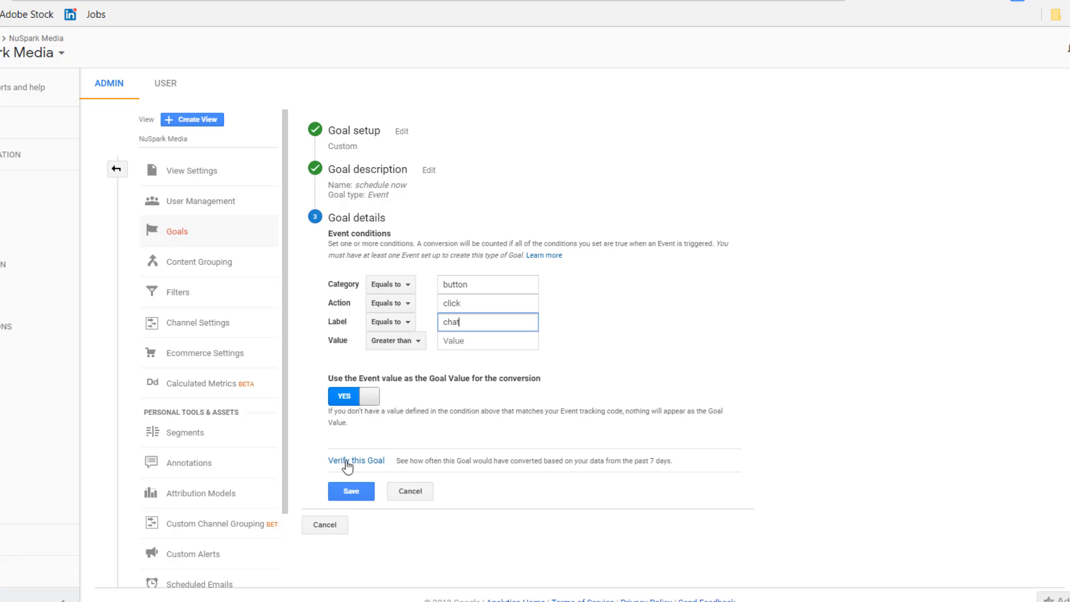
pyautogui.click(351, 491)
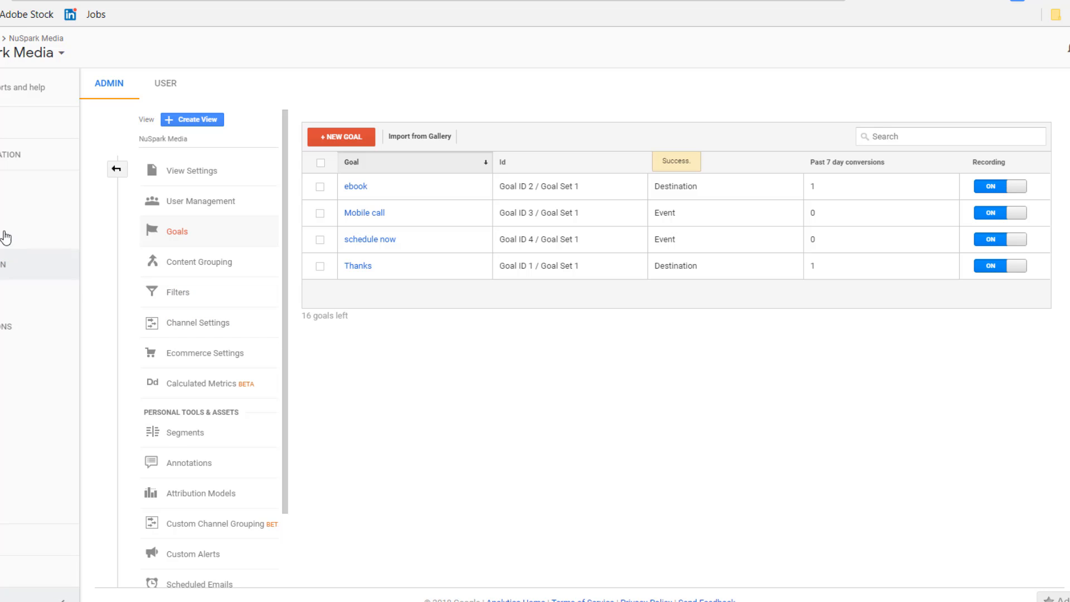
# - Open the real-time Conversions report for the NuSpark Media view
pyautogui.click(33, 202)
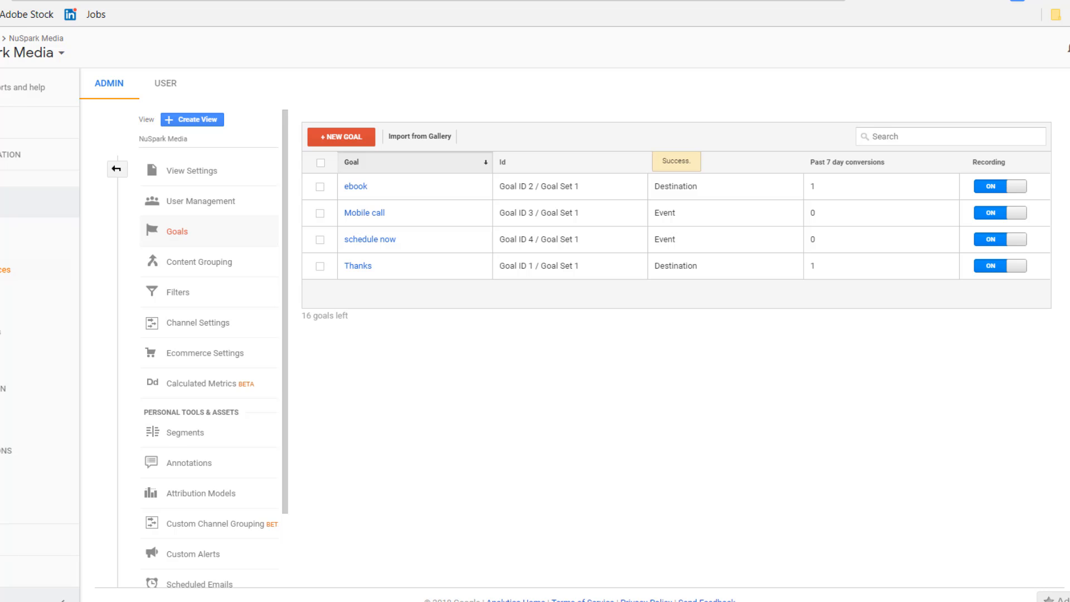
pyautogui.click(4, 332)
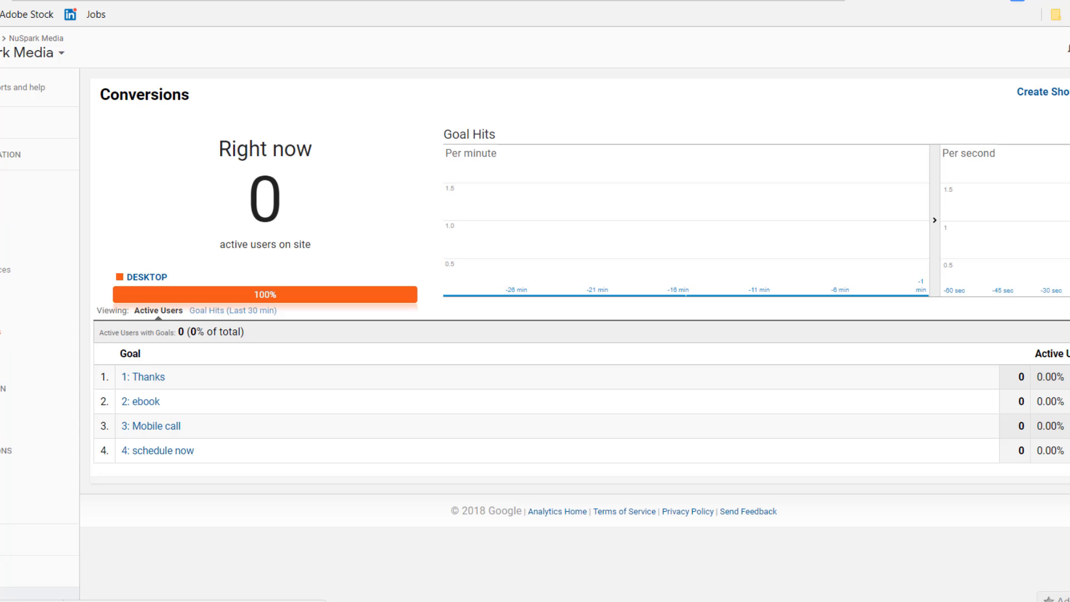
# - Switch to Google Tag Manager and publish the workspace changes to the Live environment without a version name or description
pyautogui.hotkey('ctrl', 'Tab')
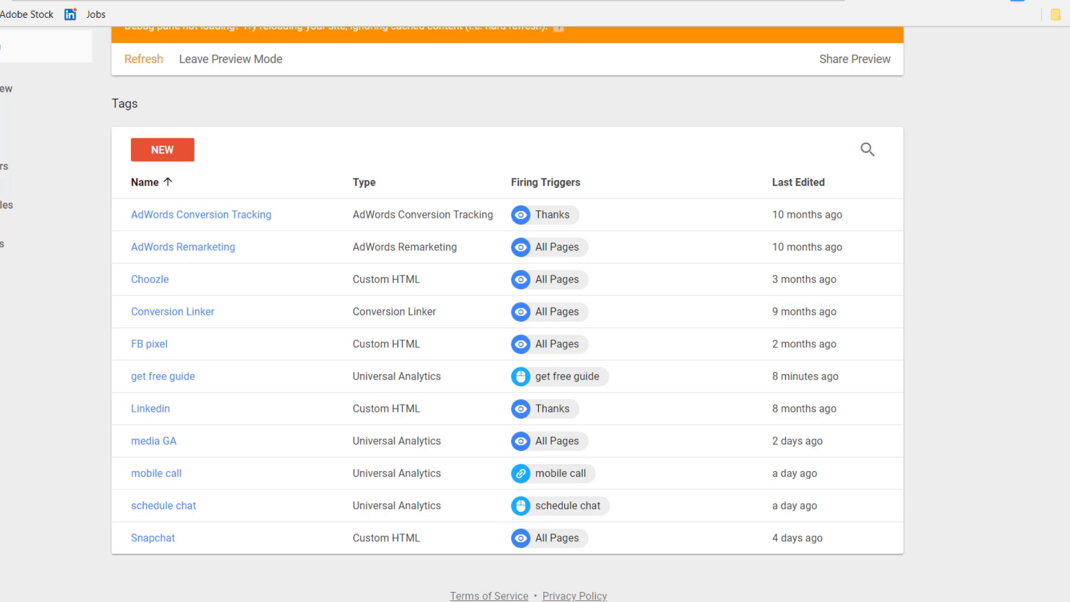
pyautogui.scroll(4, 535, 312)
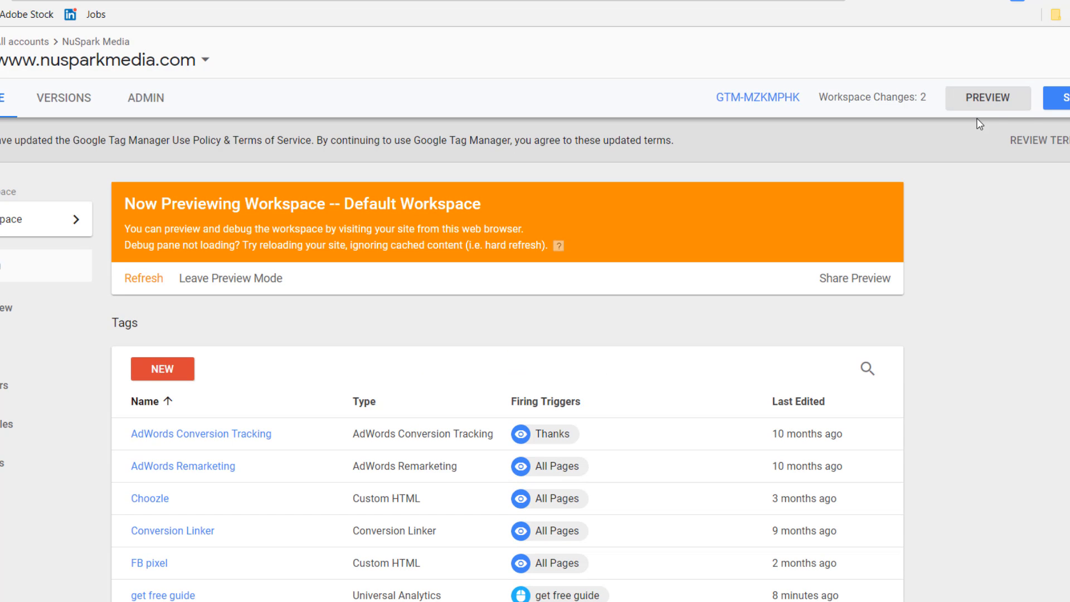
pyautogui.click(1058, 103)
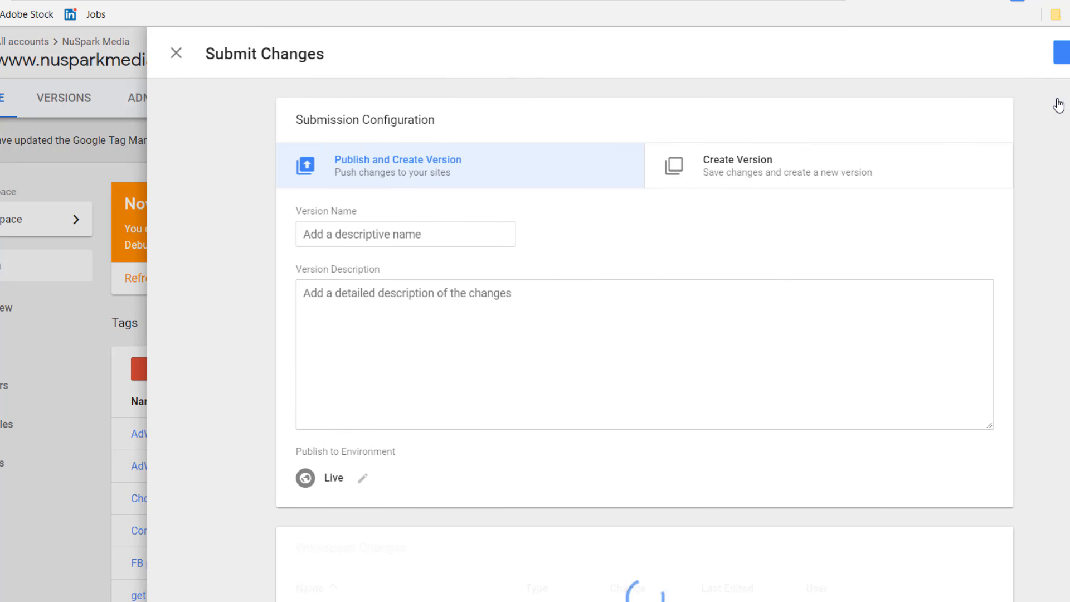
pyautogui.click(1062, 52)
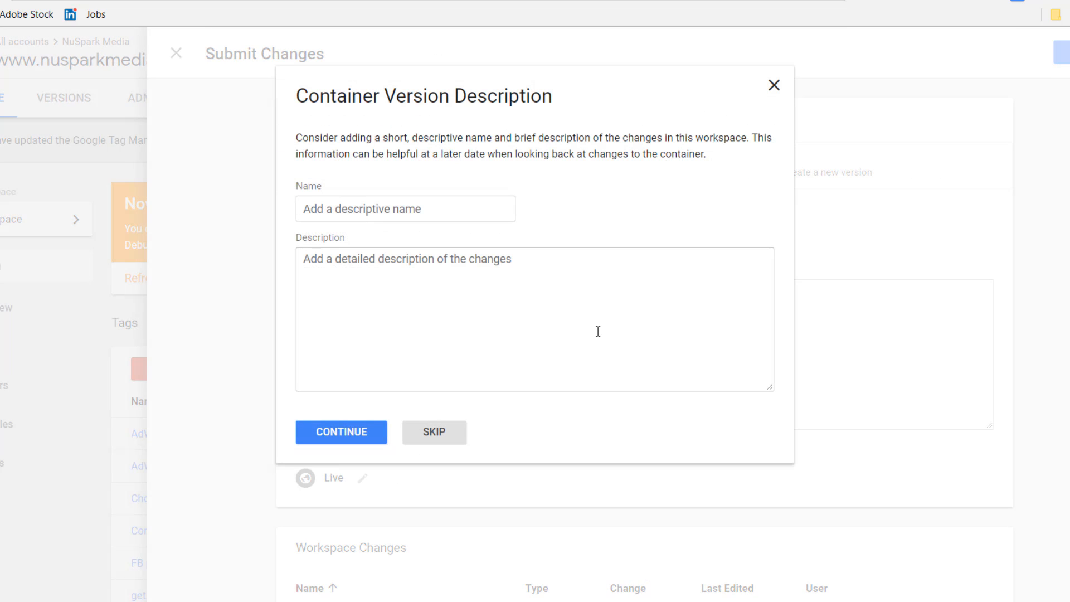
pyautogui.click(380, 432)
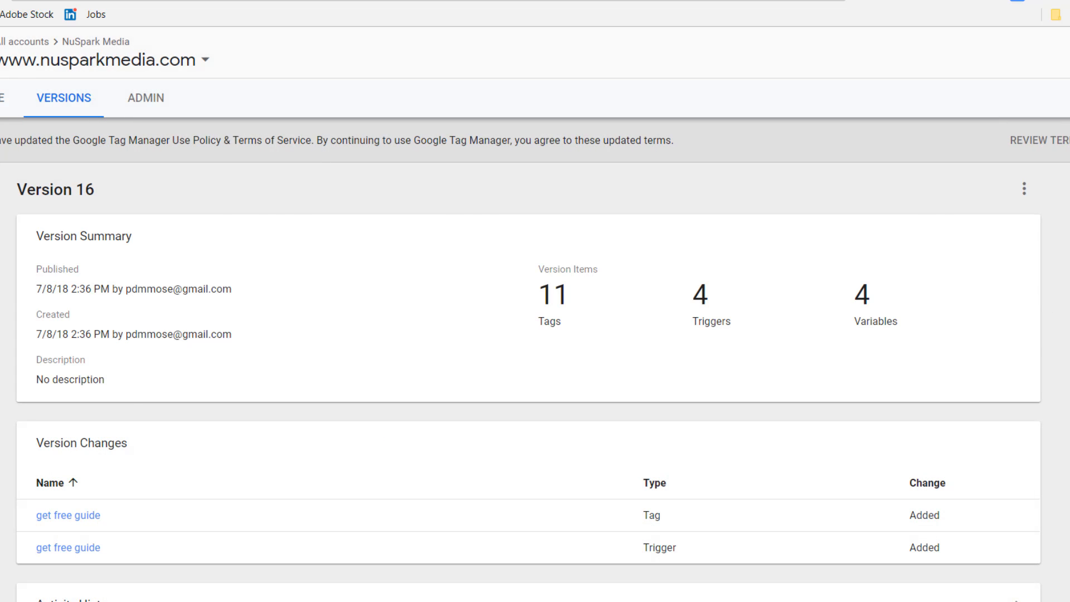
# - Test the phone number link on the NuSpark Media site and check the goal hits in Google Analytics real-time Conversions
pyautogui.hotkey('ctrl', 'Tab')
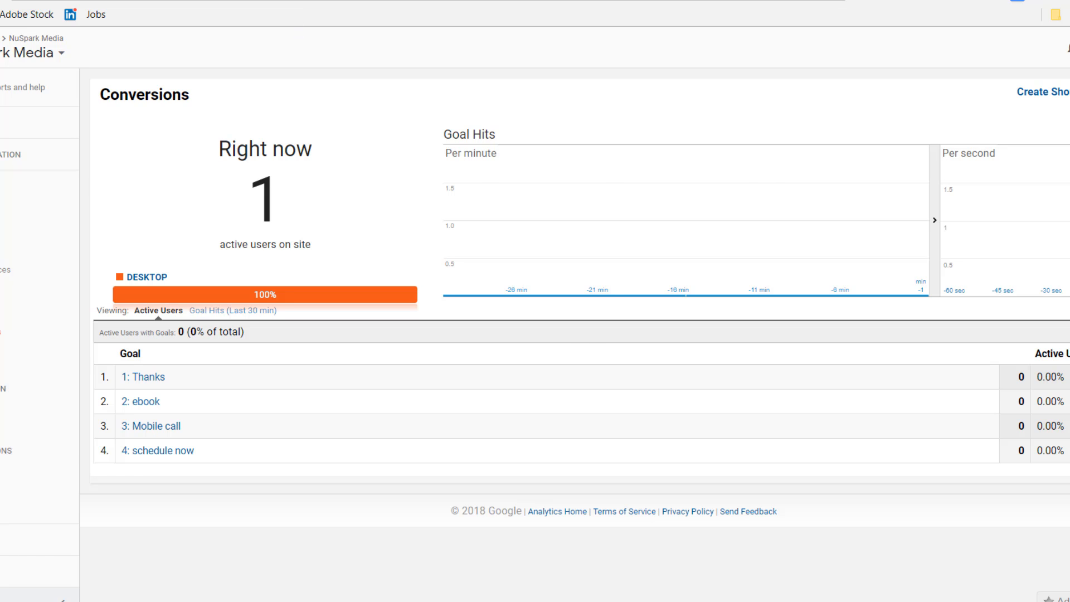
pyautogui.hotkey('ctrl', 'Tab')
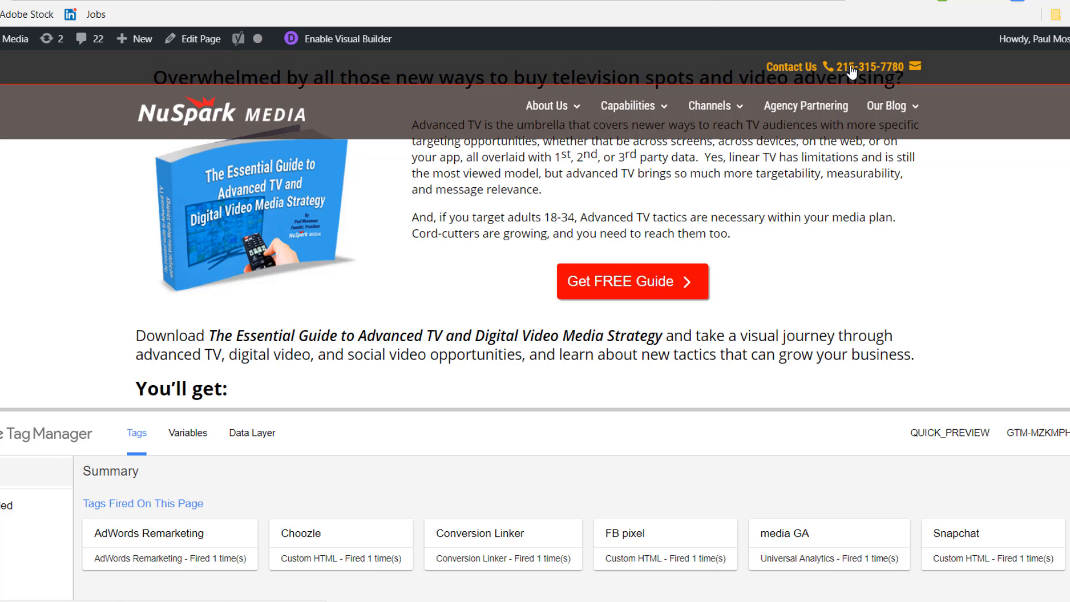
pyautogui.click(852, 71)
pyautogui.click(691, 85)
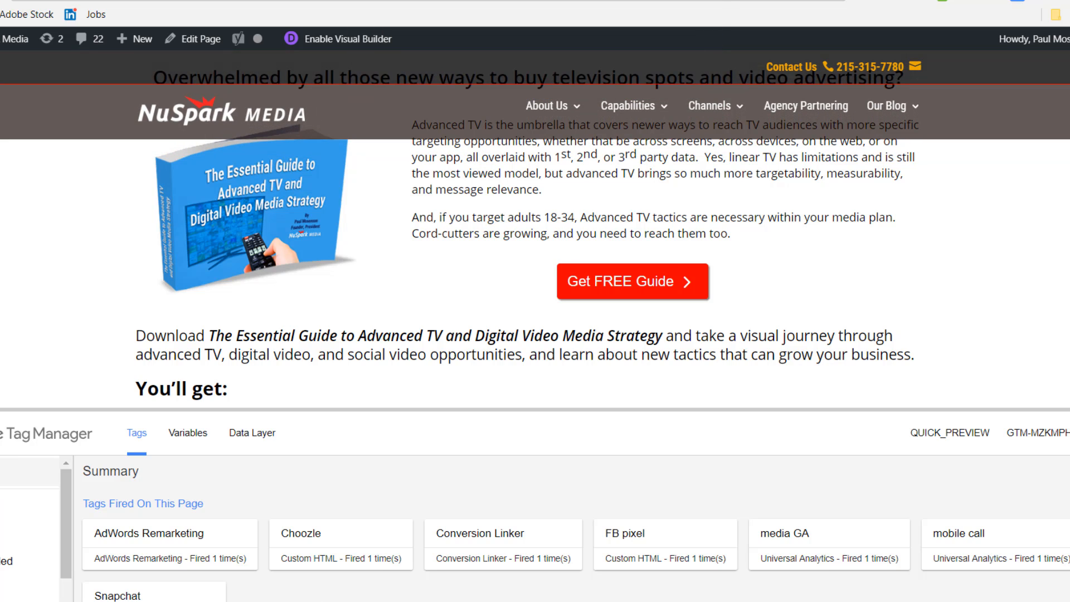
pyautogui.click(725, 2)
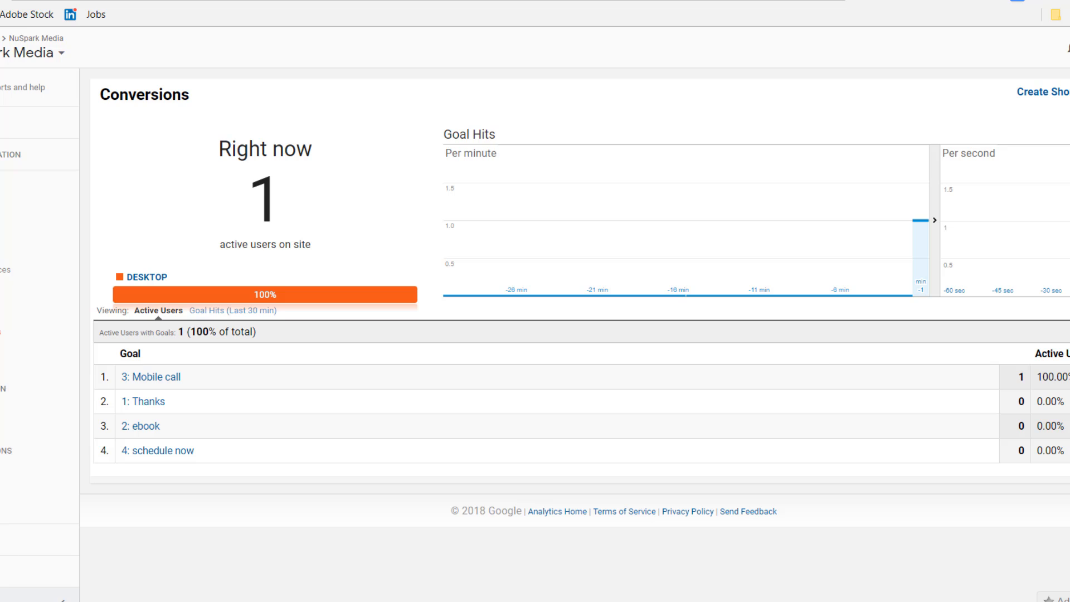
# - Open the 30-minute meeting scheduling page from the NuSpark Media site and check the real-time Conversions report in Google Analytics
pyautogui.click(414, 1)
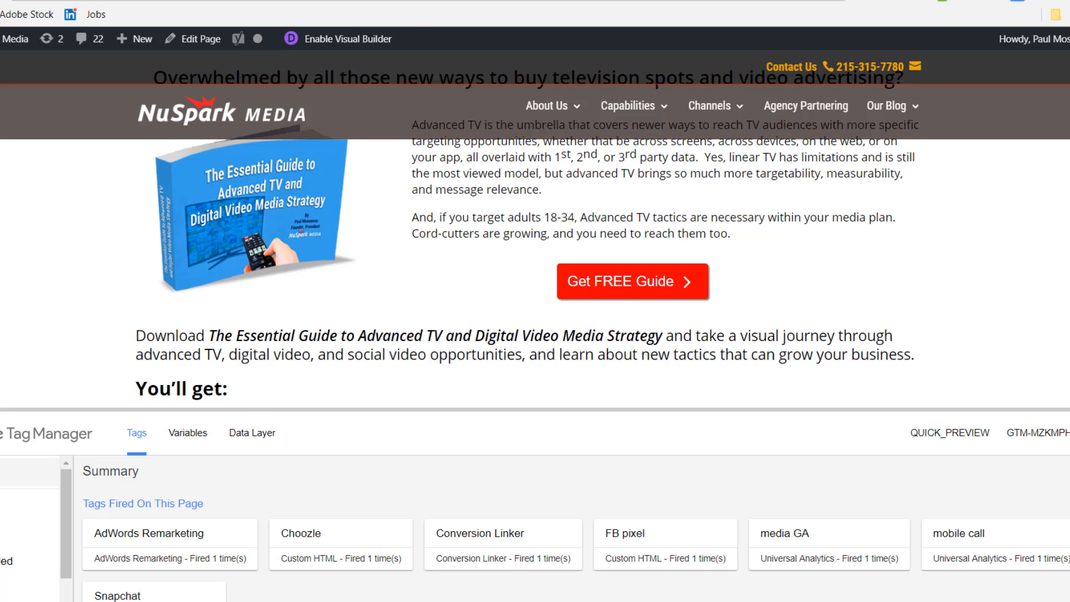
pyautogui.click(972, 579)
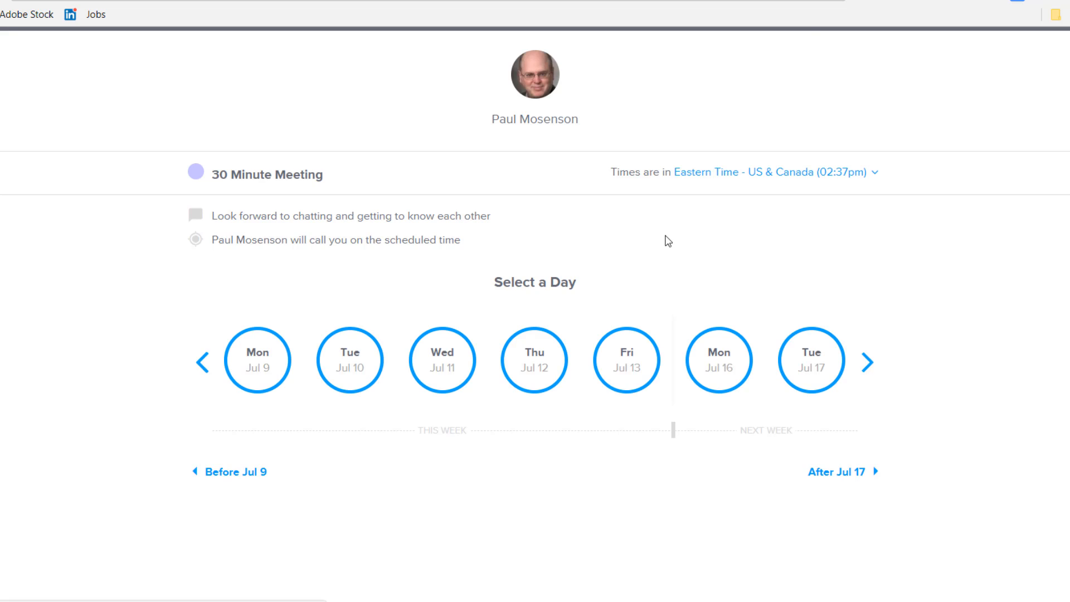
pyautogui.click(764, 0)
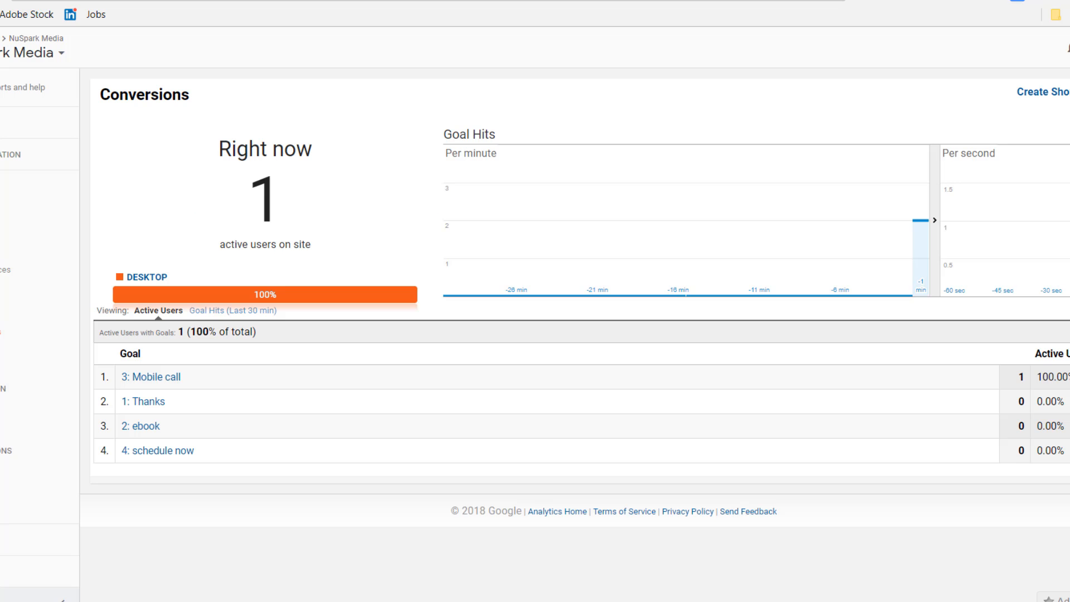